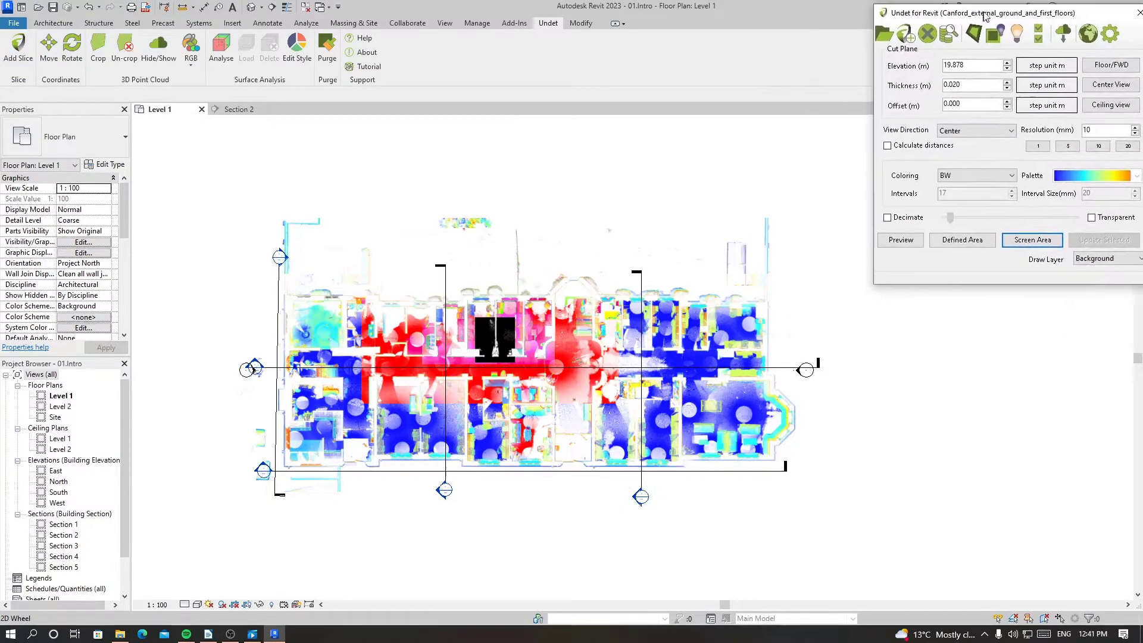
Step: Launch Undet Browser and place its window below the Undet for Revit panel so the floor plan stays accessible
{"action": "key", "text": "super"}
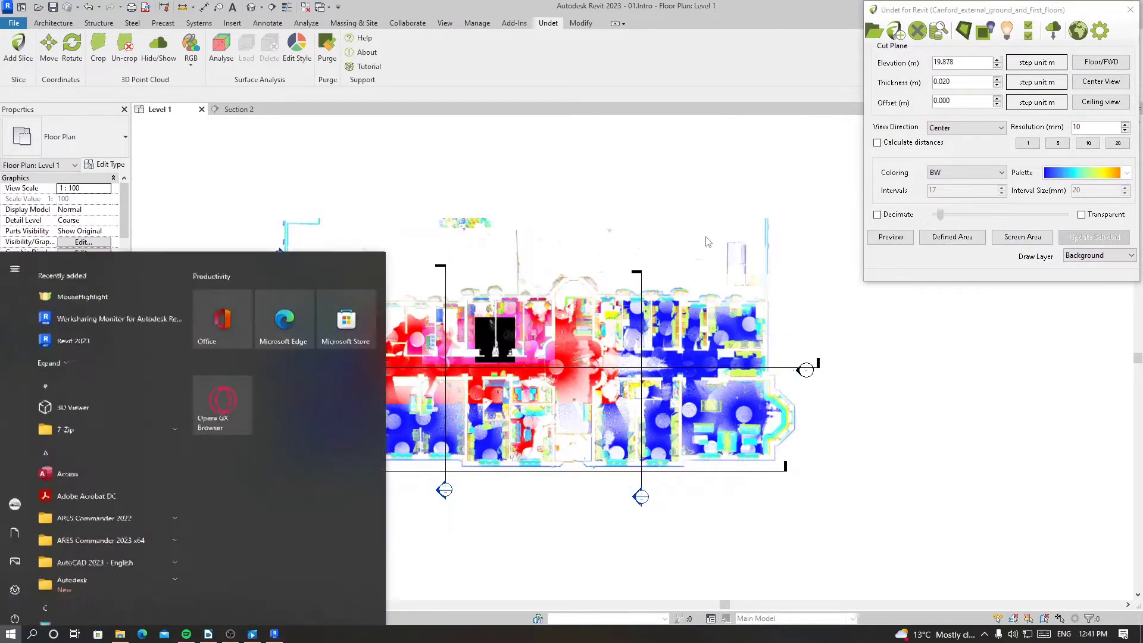
{"action": "type", "text": "undet"}
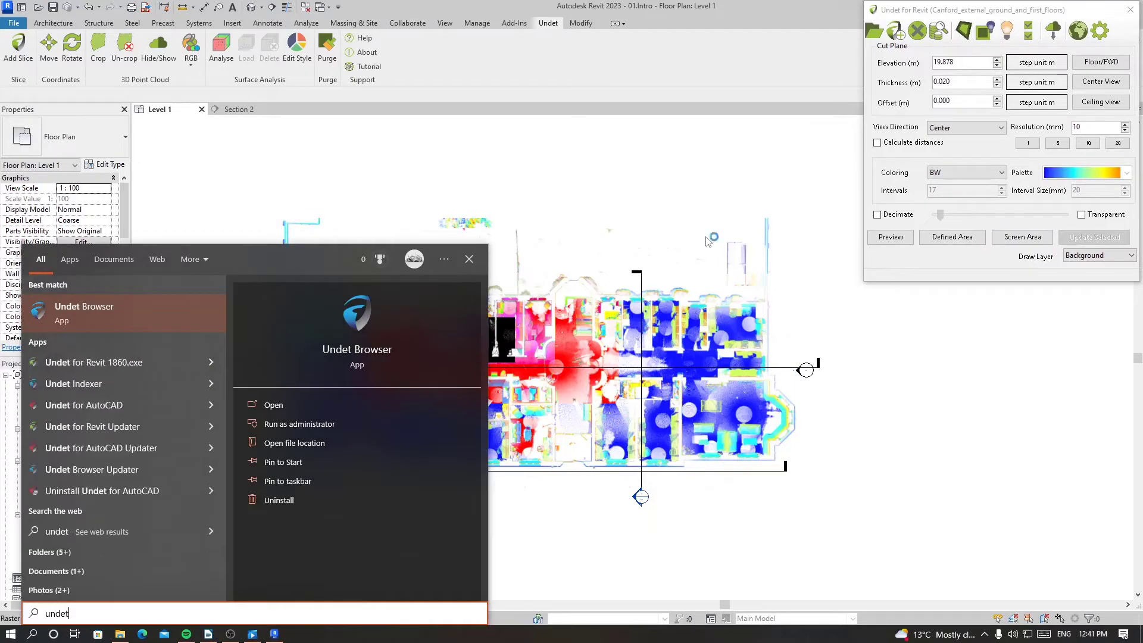
{"action": "key", "text": "Return"}
{"action": "left_click", "coordinate": [605, 336]}
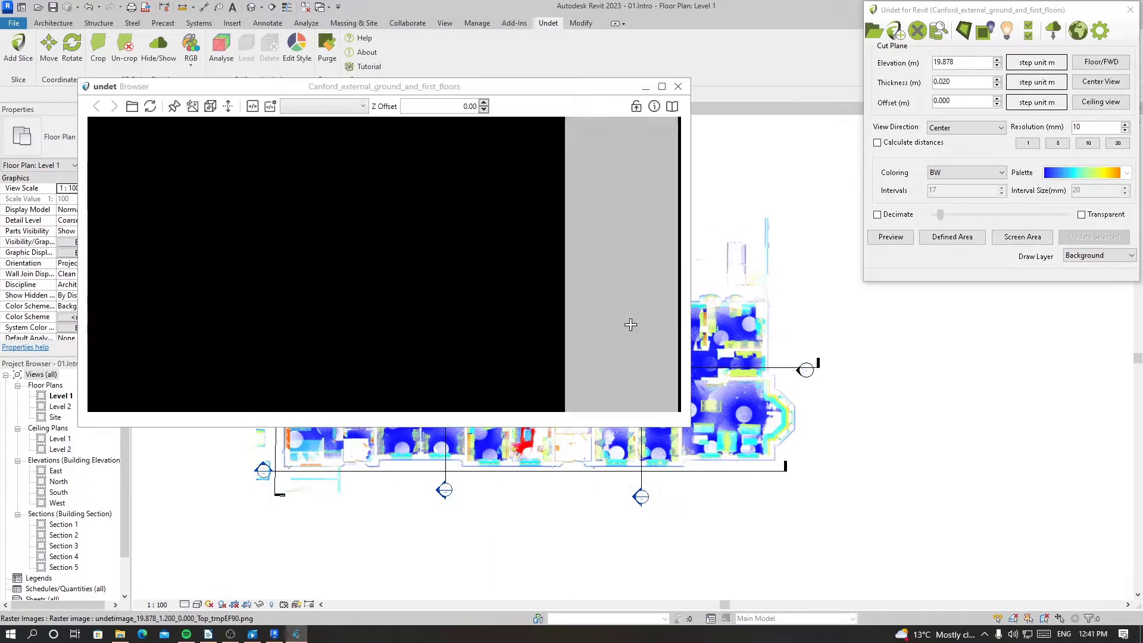
{"action": "left_click_drag", "start_coordinate": [594, 169], "coordinate": [962, 295]}
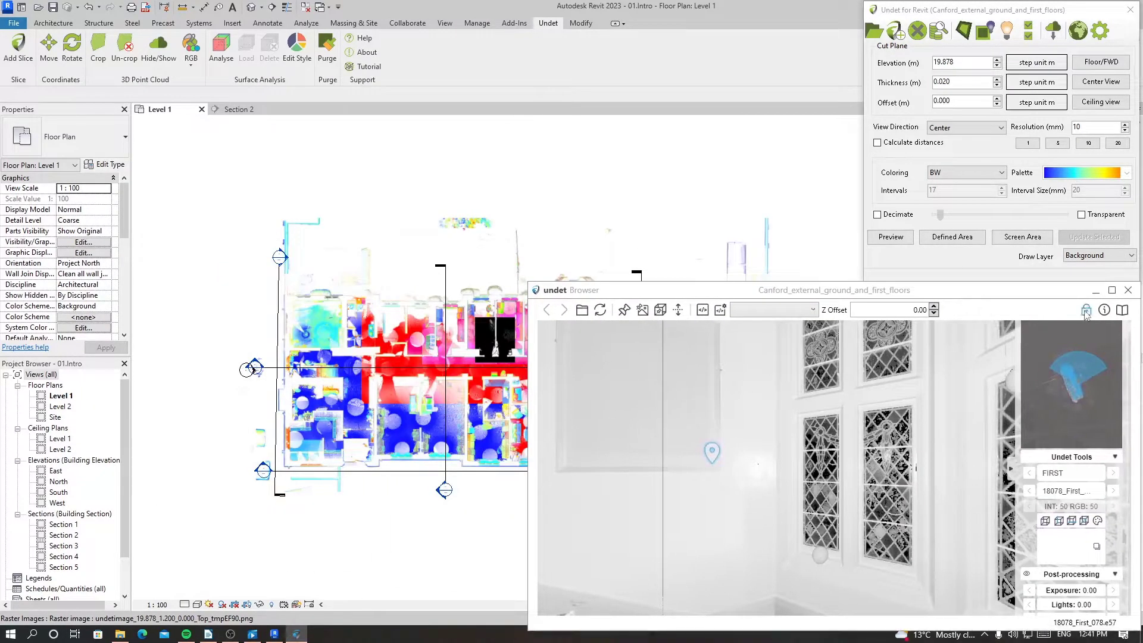
Step: Look over the Level 1 plan's point cloud slices and zoom in on the room with the slatted bench
{"action": "scroll", "coordinate": [275, 283], "scroll_direction": "up", "scroll_amount": 5}
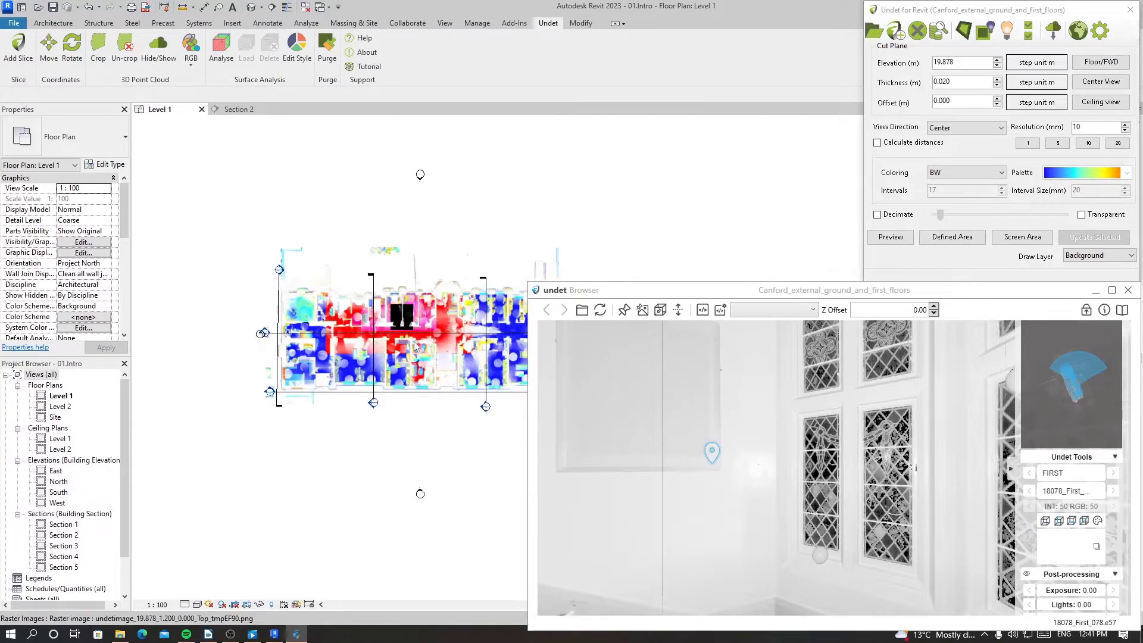
{"action": "scroll", "coordinate": [269, 233], "scroll_direction": "down", "scroll_amount": 2}
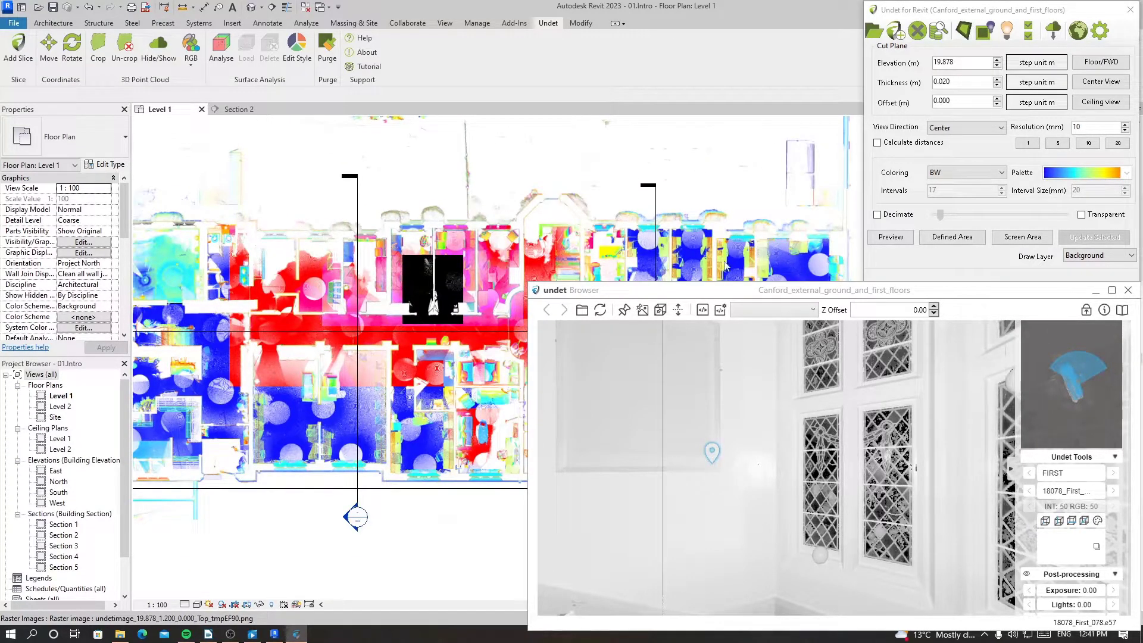
{"action": "left_click", "coordinate": [1080, 31]}
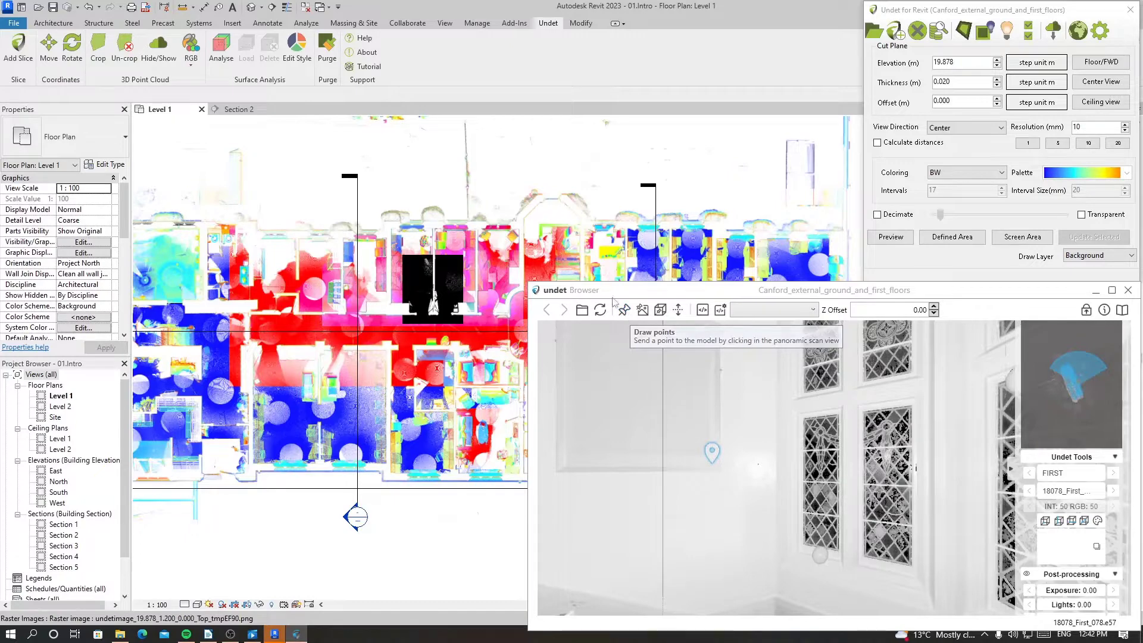
{"action": "scroll", "coordinate": [200, 257], "scroll_direction": "down", "scroll_amount": 2}
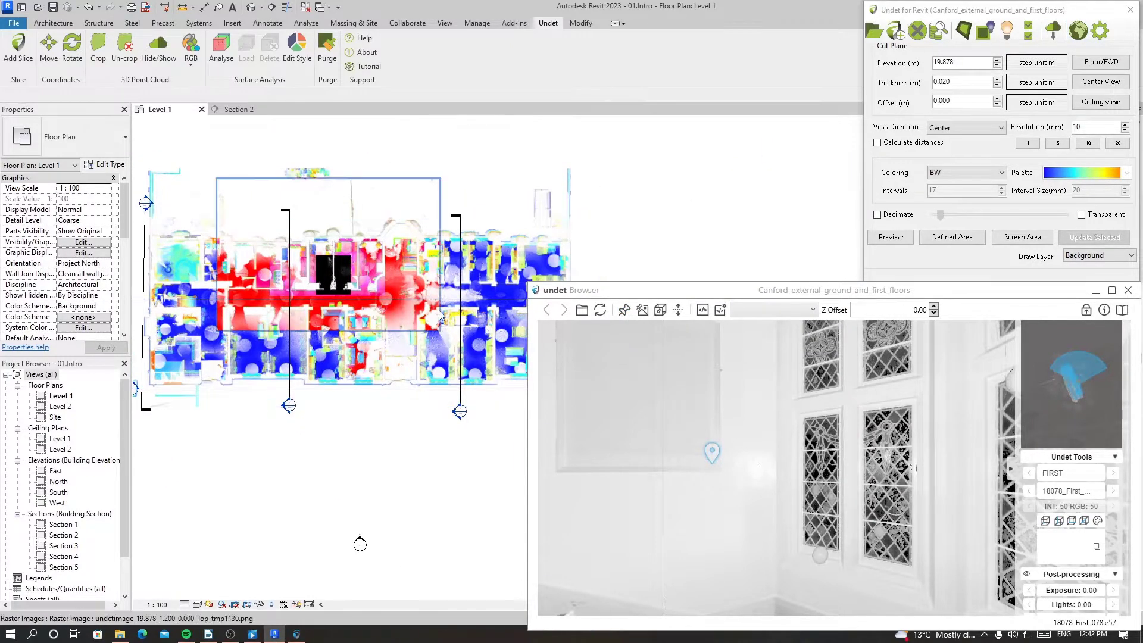
{"action": "scroll", "coordinate": [399, 377], "scroll_direction": "up", "scroll_amount": 2}
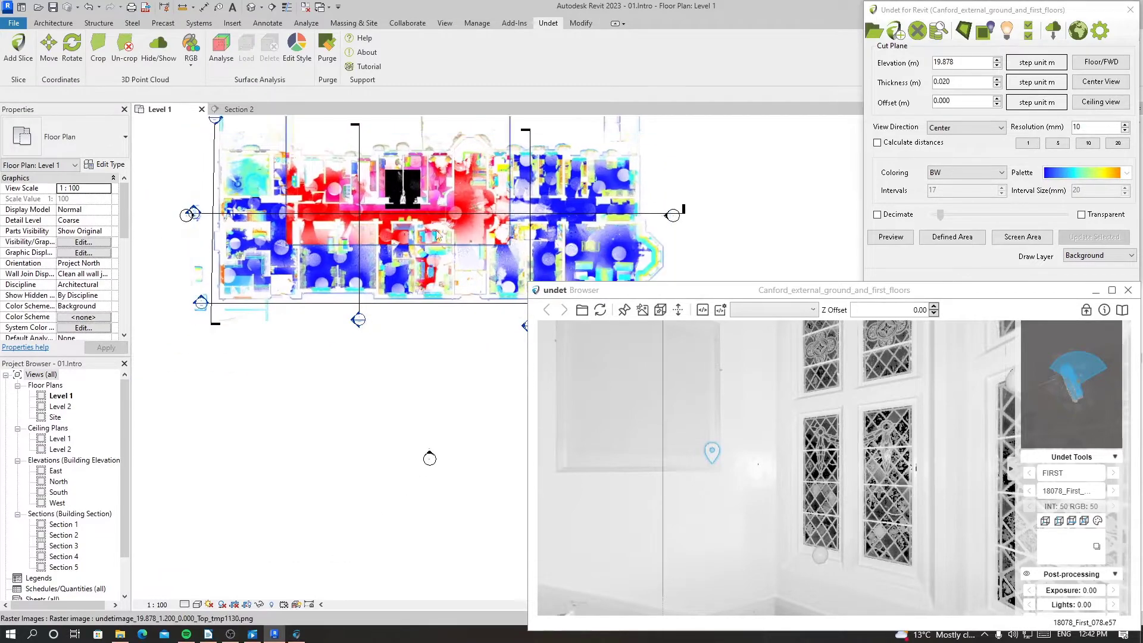
{"action": "scroll", "coordinate": [466, 237], "scroll_direction": "up", "scroll_amount": 5}
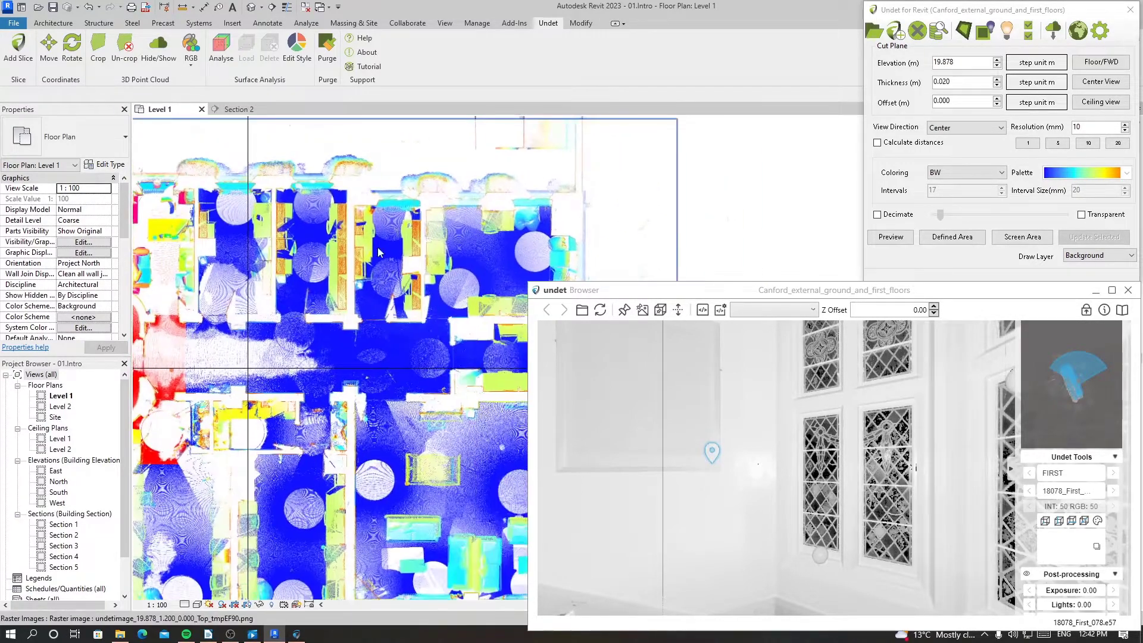
{"action": "scroll", "coordinate": [378, 265], "scroll_direction": "down", "scroll_amount": 3}
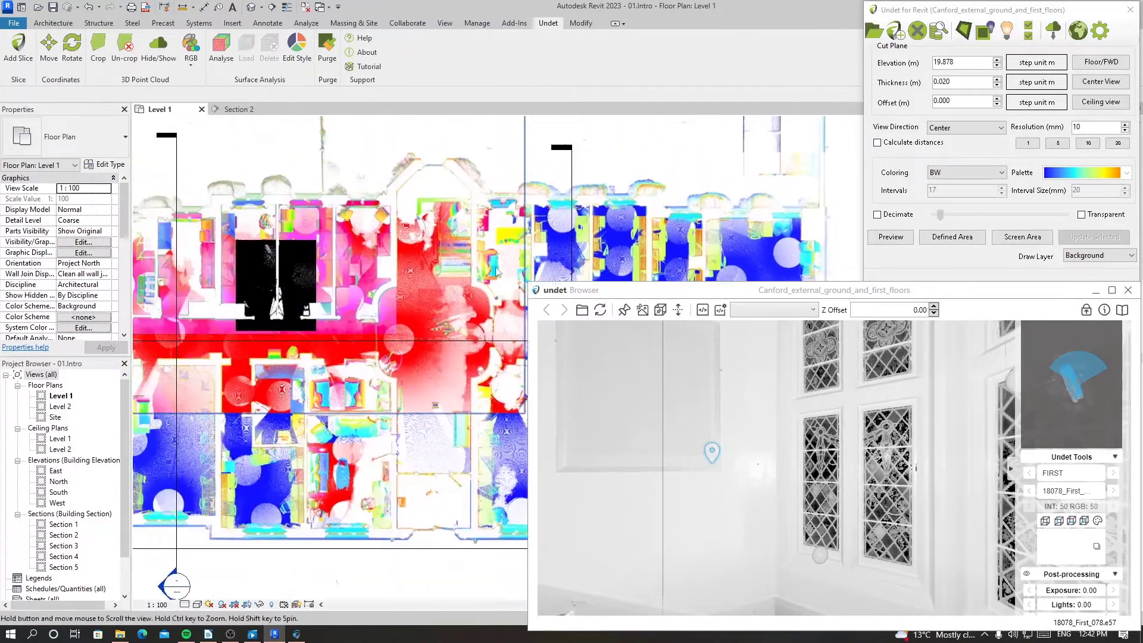
{"action": "scroll", "coordinate": [416, 297], "scroll_direction": "up", "scroll_amount": 6}
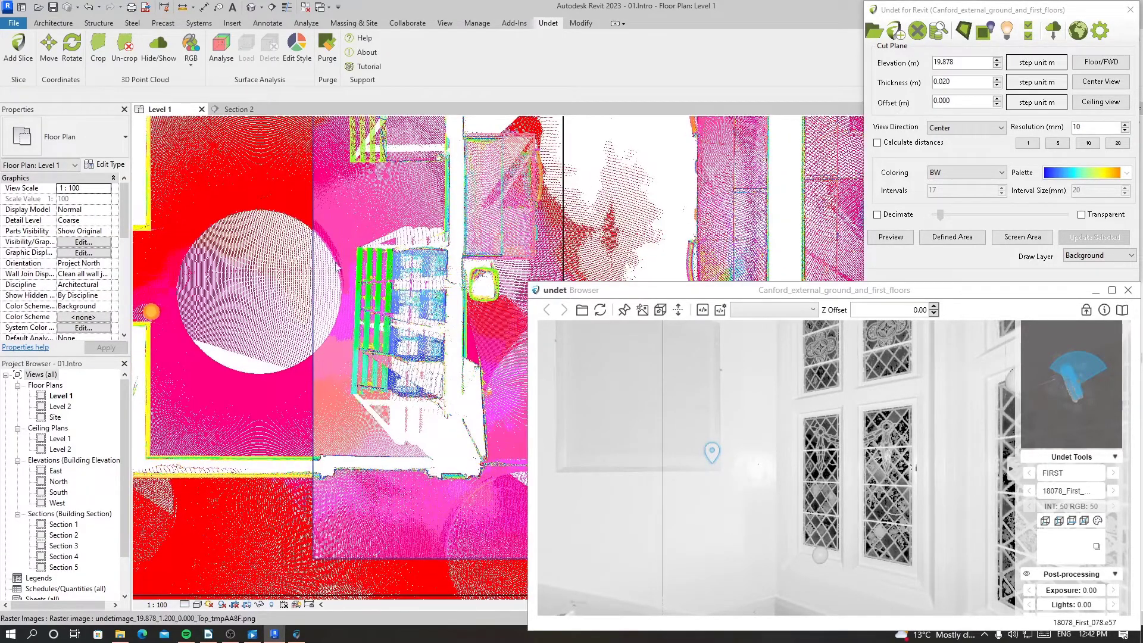
{"action": "left_click", "coordinate": [374, 280]}
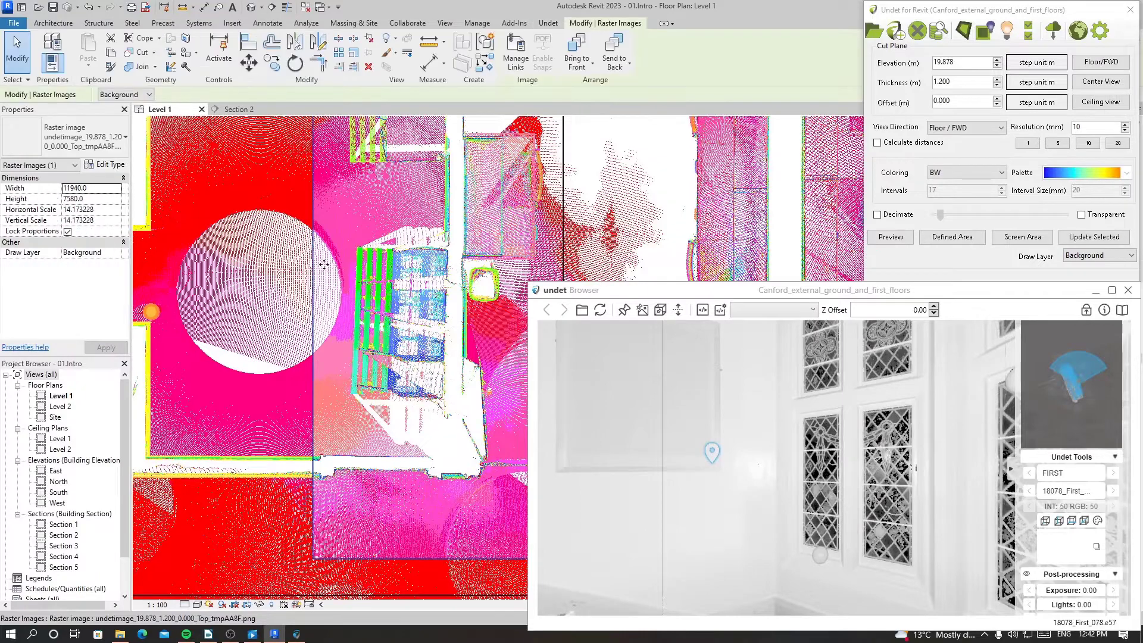
{"action": "scroll", "coordinate": [362, 282], "scroll_direction": "down", "scroll_amount": 3}
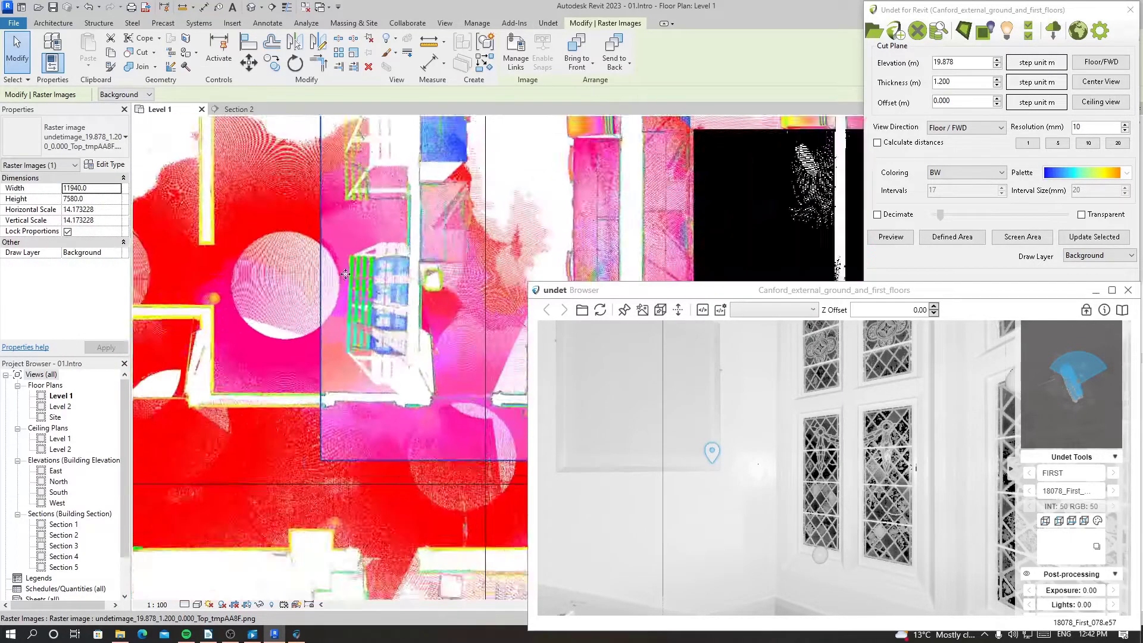
{"action": "key", "text": "Escape"}
{"action": "left_click", "coordinate": [370, 229]}
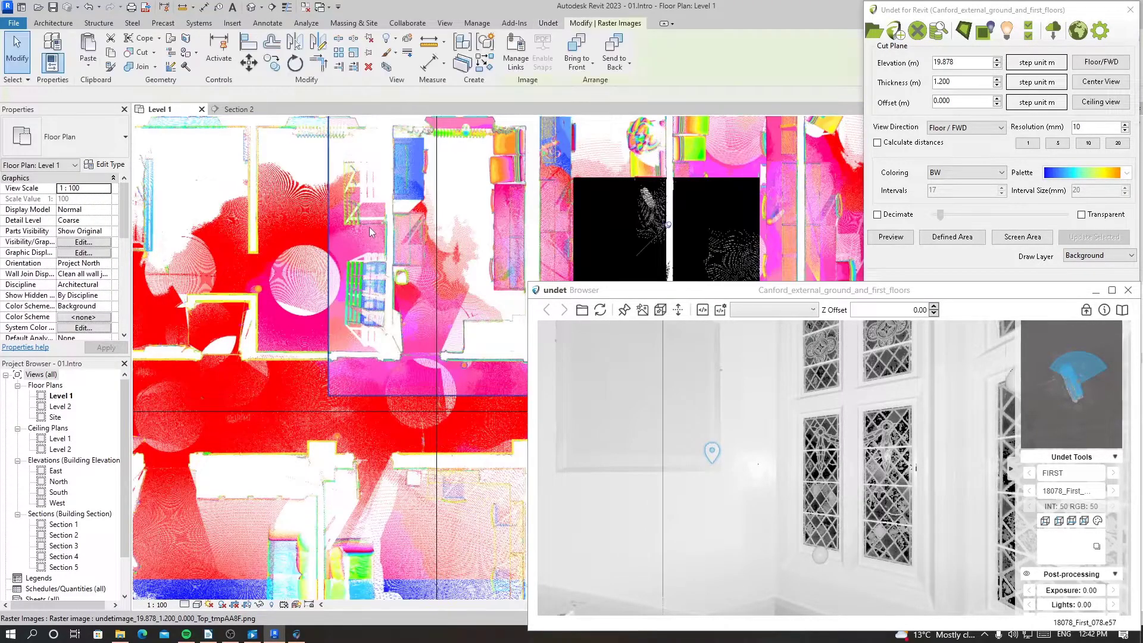
{"action": "scroll", "coordinate": [375, 277], "scroll_direction": "down", "scroll_amount": 2}
{"action": "key", "text": "Escape"}
Step: Select the Level 1 slice over the slatted bench, send a point on the bench to Undet Browser, and accept the second suggested scan
{"action": "left_click", "coordinate": [375, 278]}
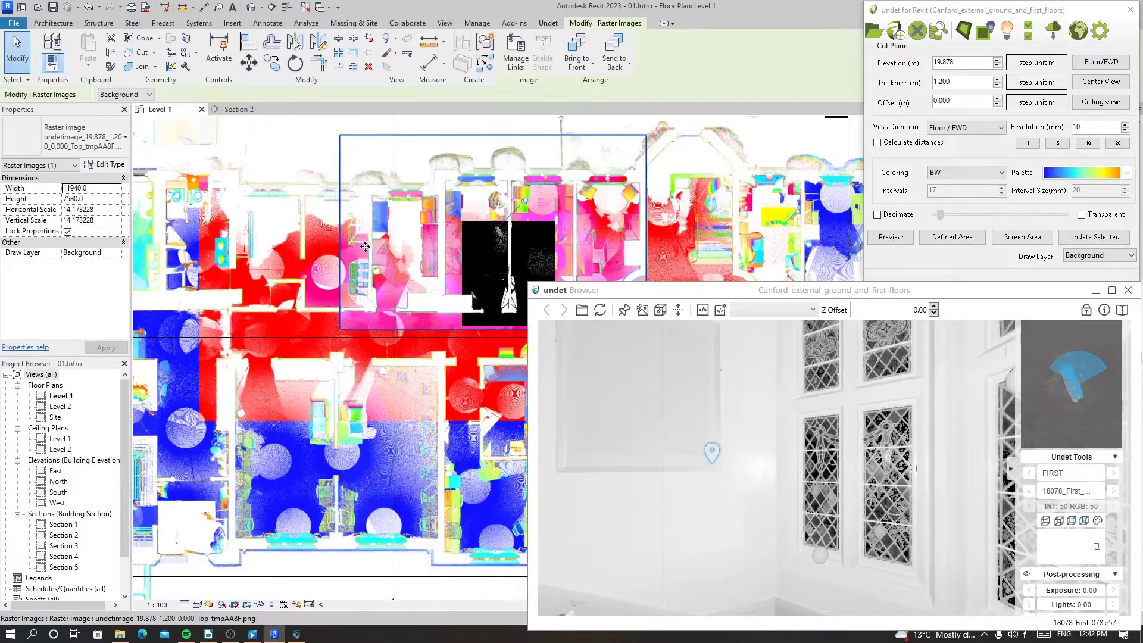
{"action": "scroll", "coordinate": [375, 279], "scroll_direction": "up", "scroll_amount": 4}
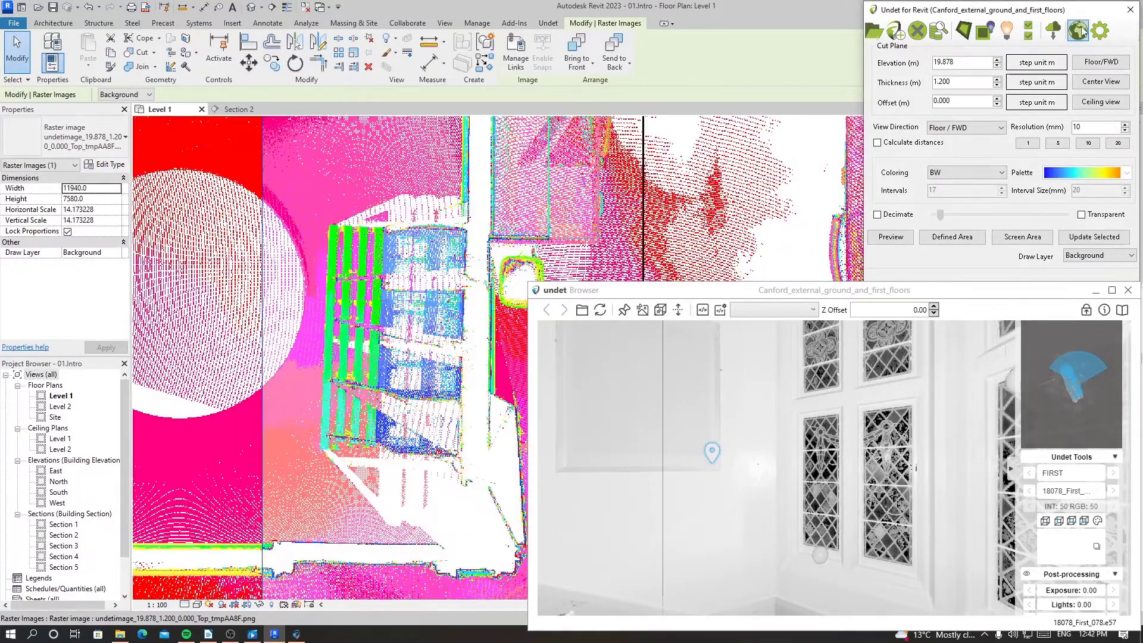
{"action": "left_click", "coordinate": [1081, 33]}
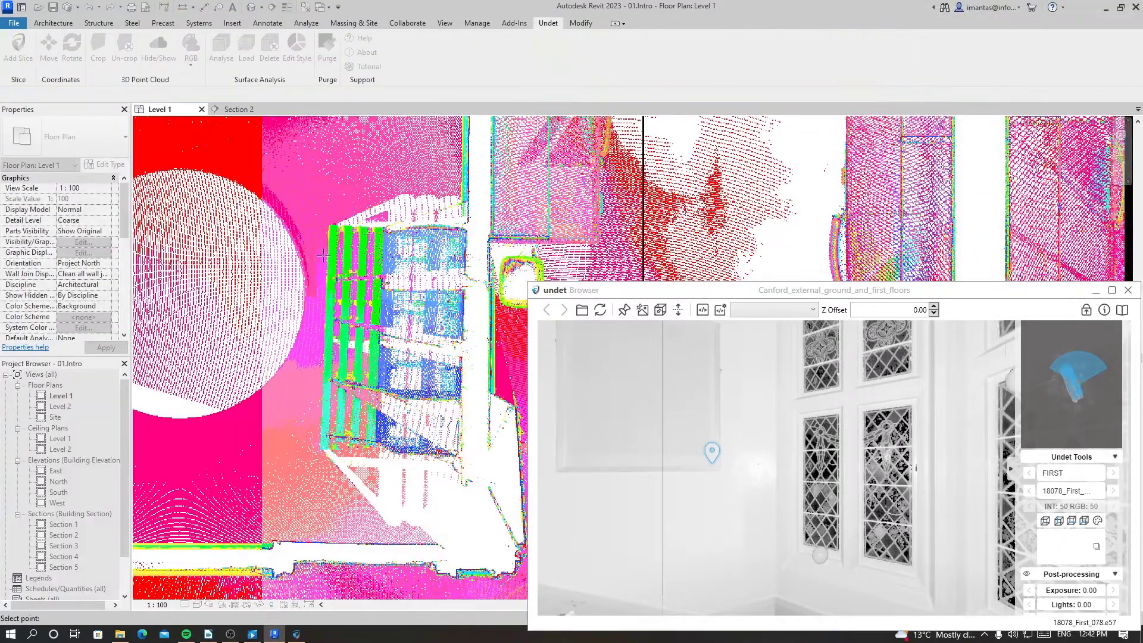
{"action": "scroll", "coordinate": [336, 243], "scroll_direction": "up", "scroll_amount": 2}
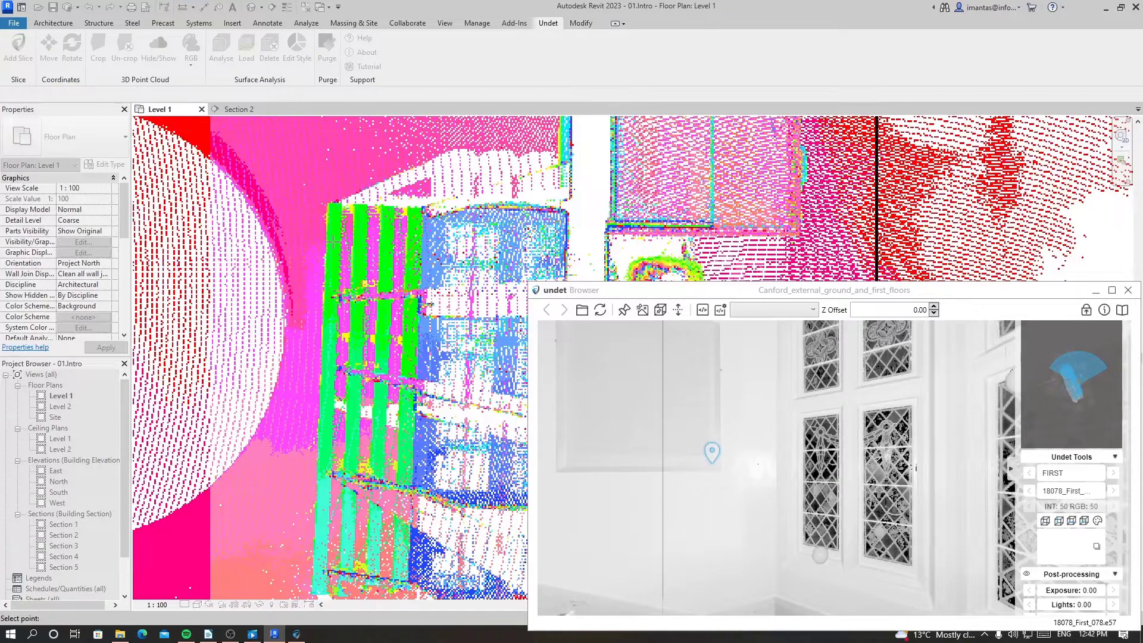
{"action": "left_click", "coordinate": [335, 243]}
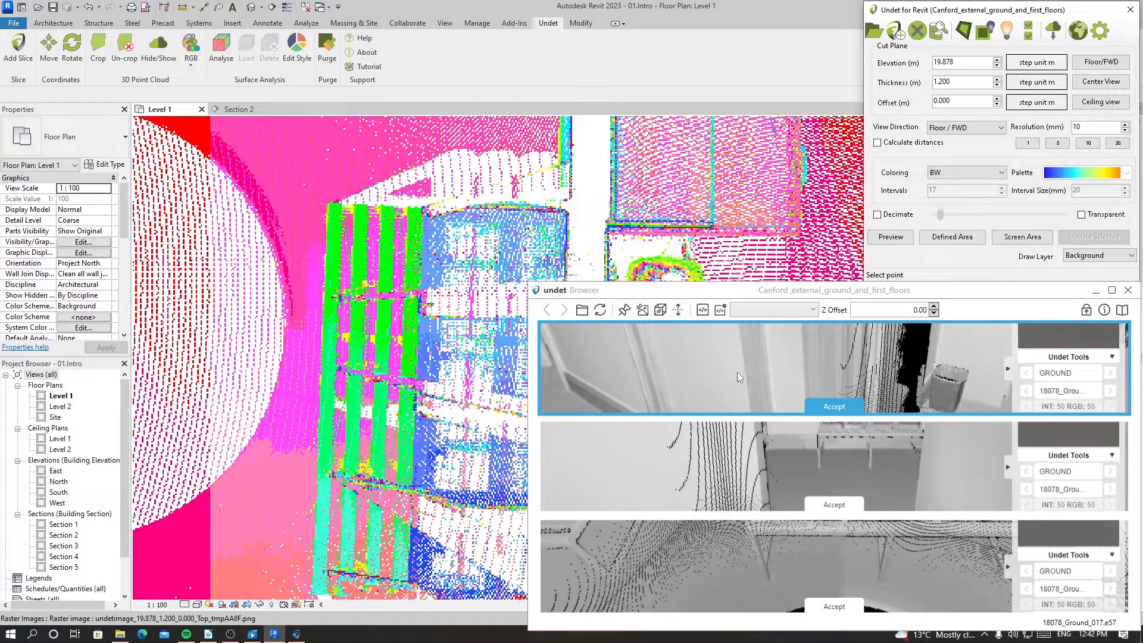
{"action": "left_click", "coordinate": [835, 505]}
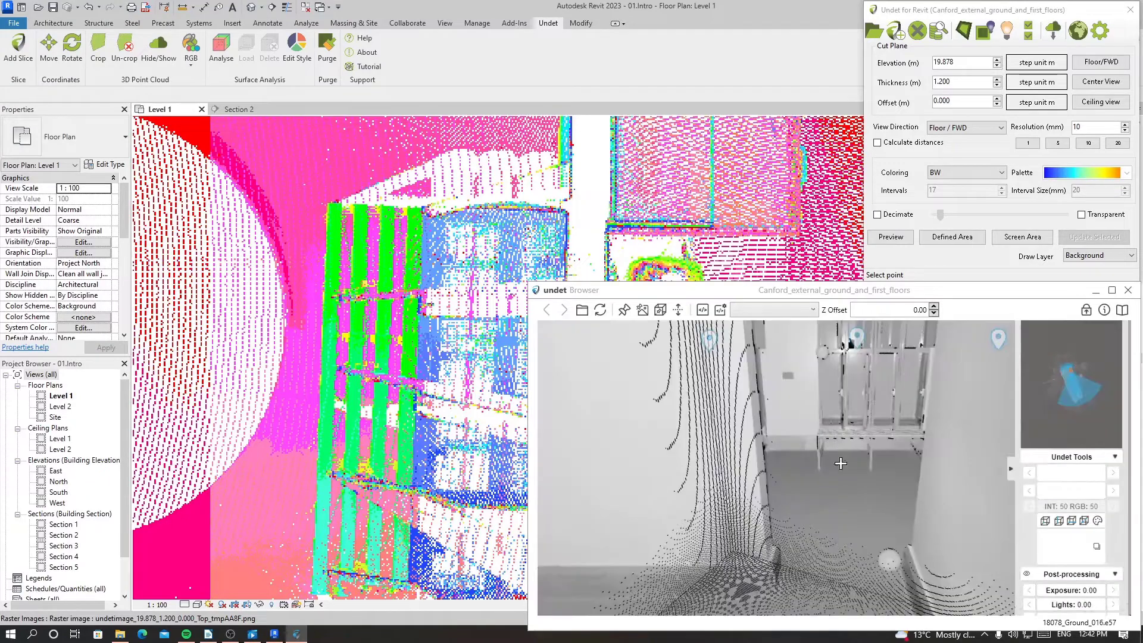
Step: Examine the slatted bench and the lockers around it in the panoramic view, moving to the neighbouring scan for a closer look
{"action": "left_click_drag", "start_coordinate": [861, 444], "coordinate": [779, 471]}
{"action": "scroll", "coordinate": [778, 471], "scroll_direction": "up", "scroll_amount": 10}
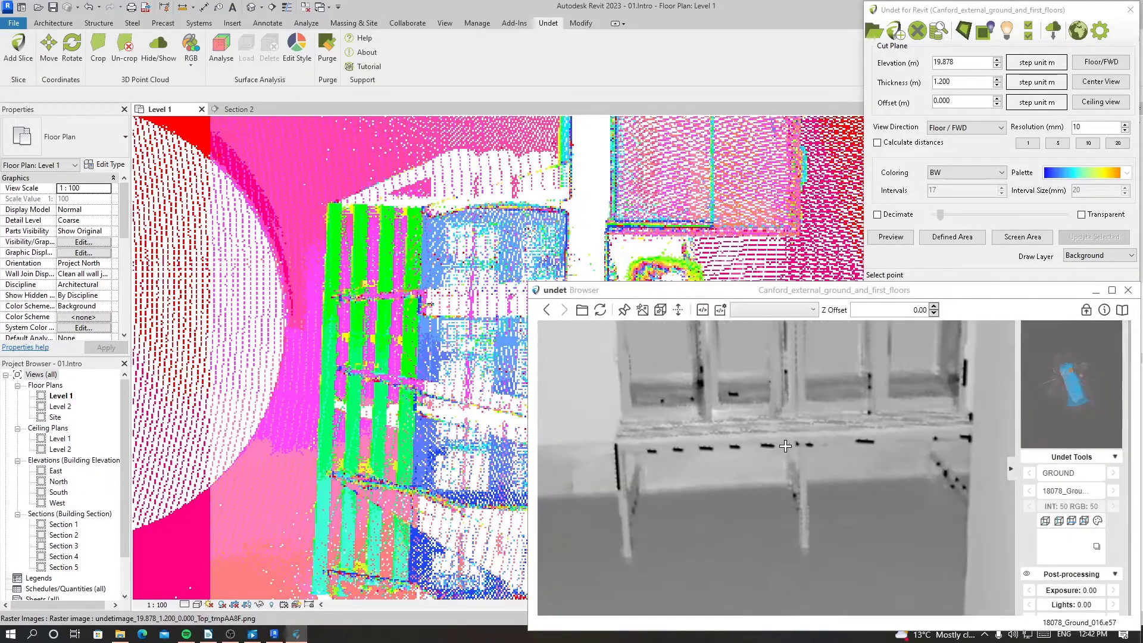
{"action": "scroll", "coordinate": [777, 471], "scroll_direction": "down", "scroll_amount": 10}
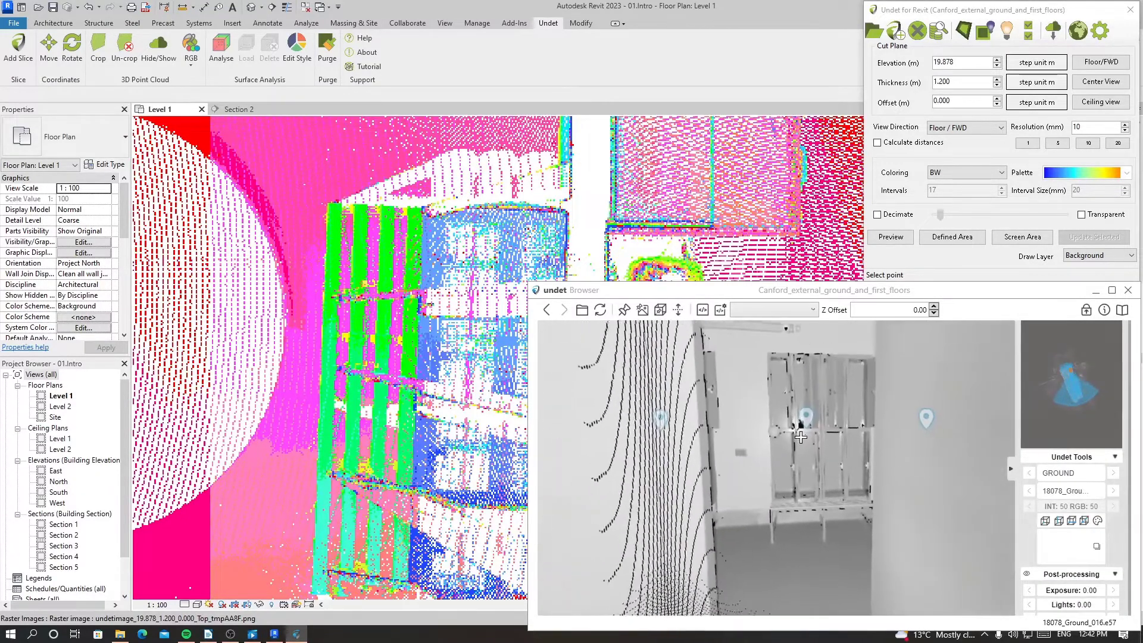
{"action": "left_click", "coordinate": [811, 418]}
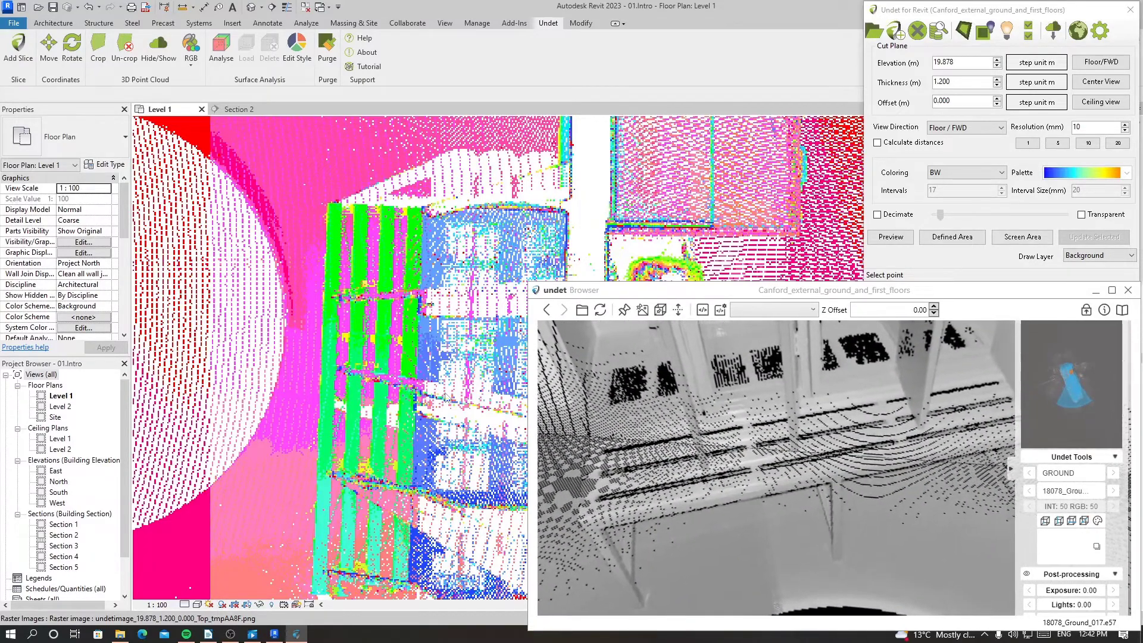
{"action": "scroll", "coordinate": [444, 313], "scroll_direction": "down", "scroll_amount": 3}
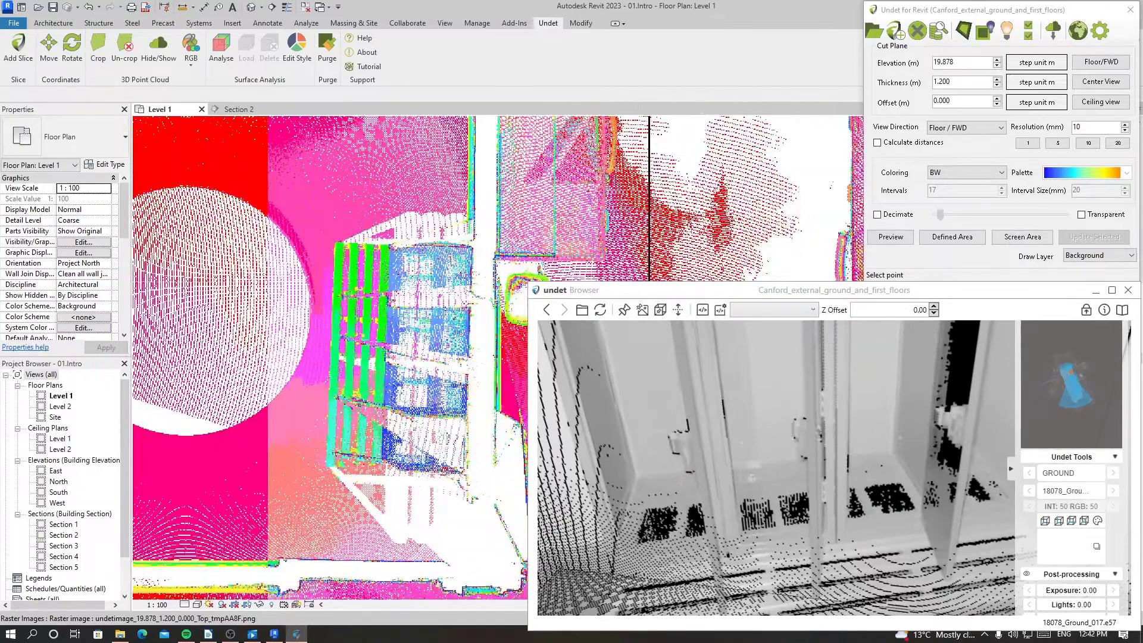
{"action": "scroll", "coordinate": [657, 409], "scroll_direction": "down", "scroll_amount": 5}
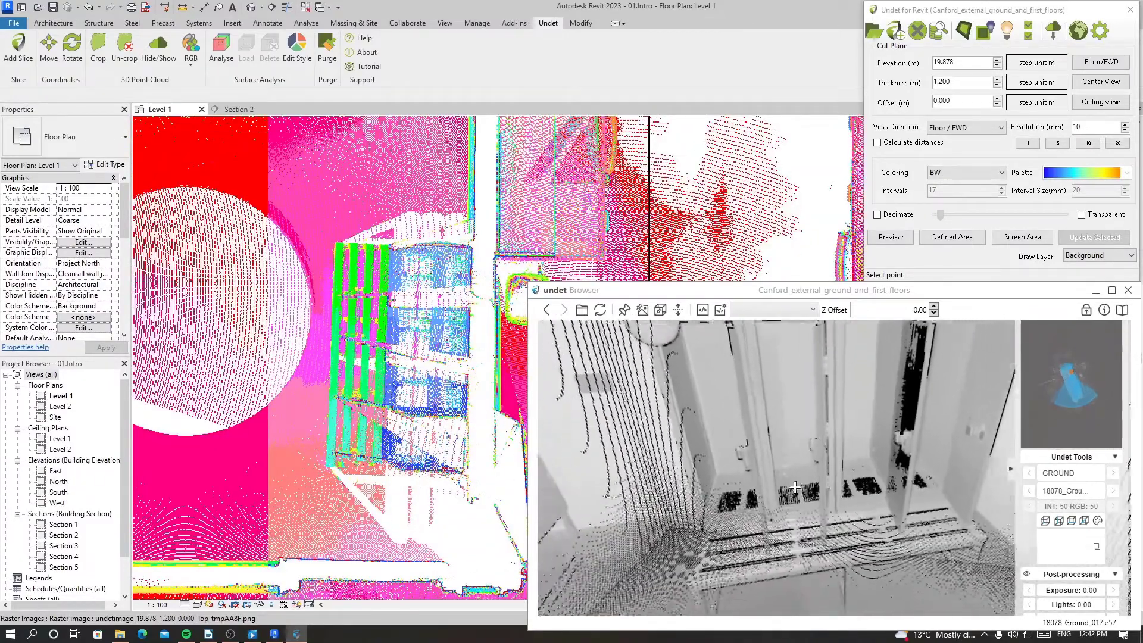
{"action": "left_click_drag", "start_coordinate": [685, 453], "coordinate": [691, 413]}
{"action": "scroll", "coordinate": [262, 274], "scroll_direction": "down", "scroll_amount": 5}
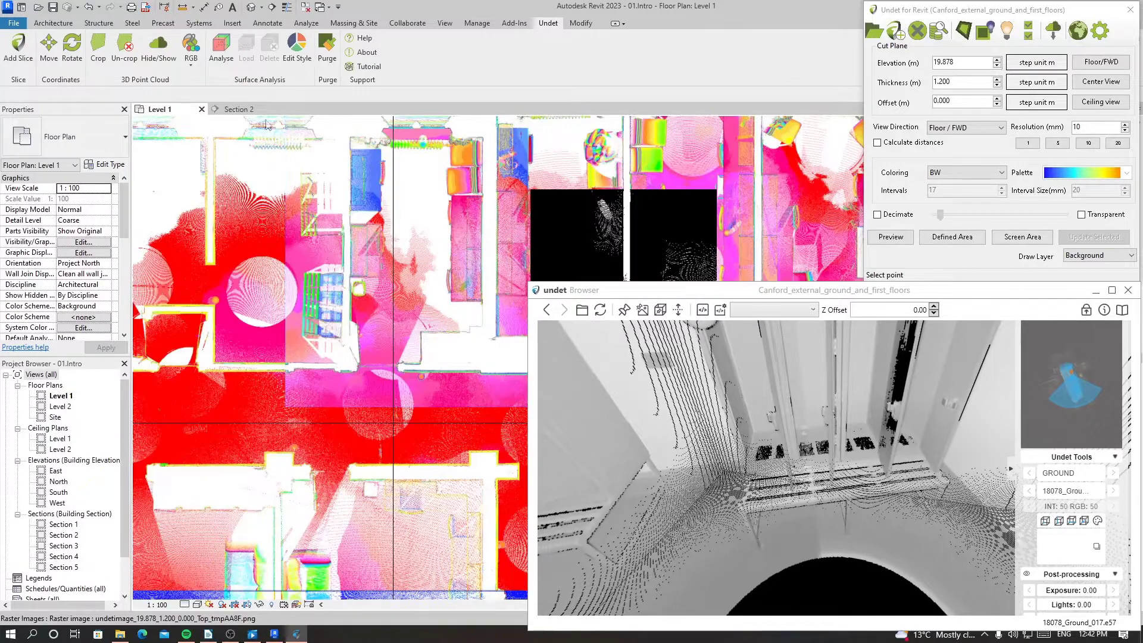
Step: Open the Section 2 view and select the point cloud slice covering the upper-floor room with the orange cabinet
{"action": "left_click", "coordinate": [237, 109]}
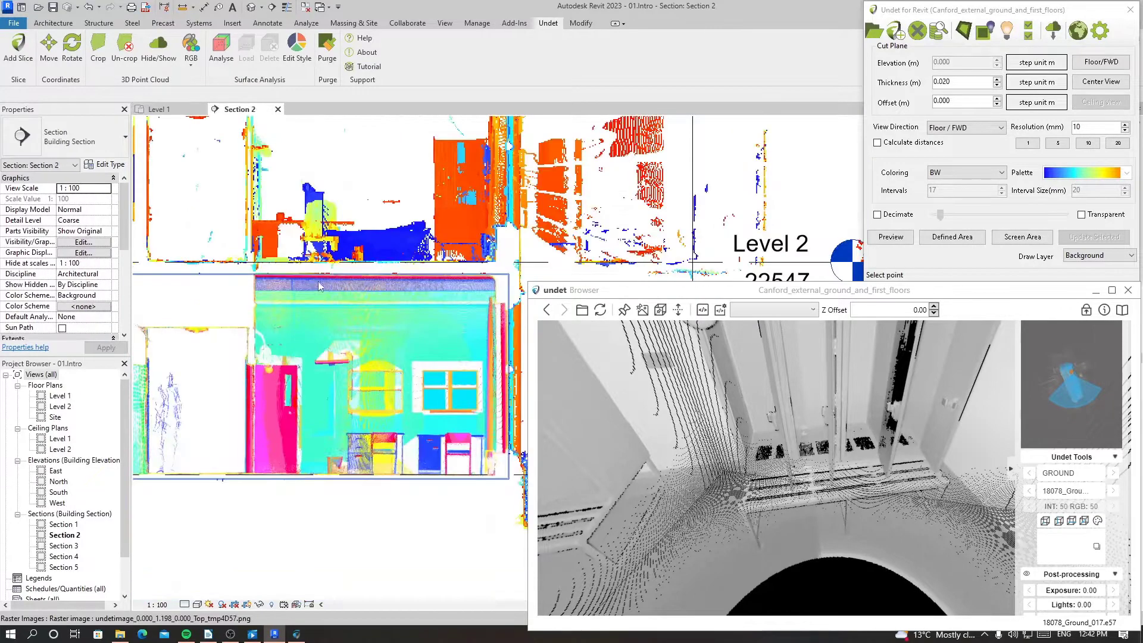
{"action": "scroll", "coordinate": [417, 256], "scroll_direction": "up", "scroll_amount": 6}
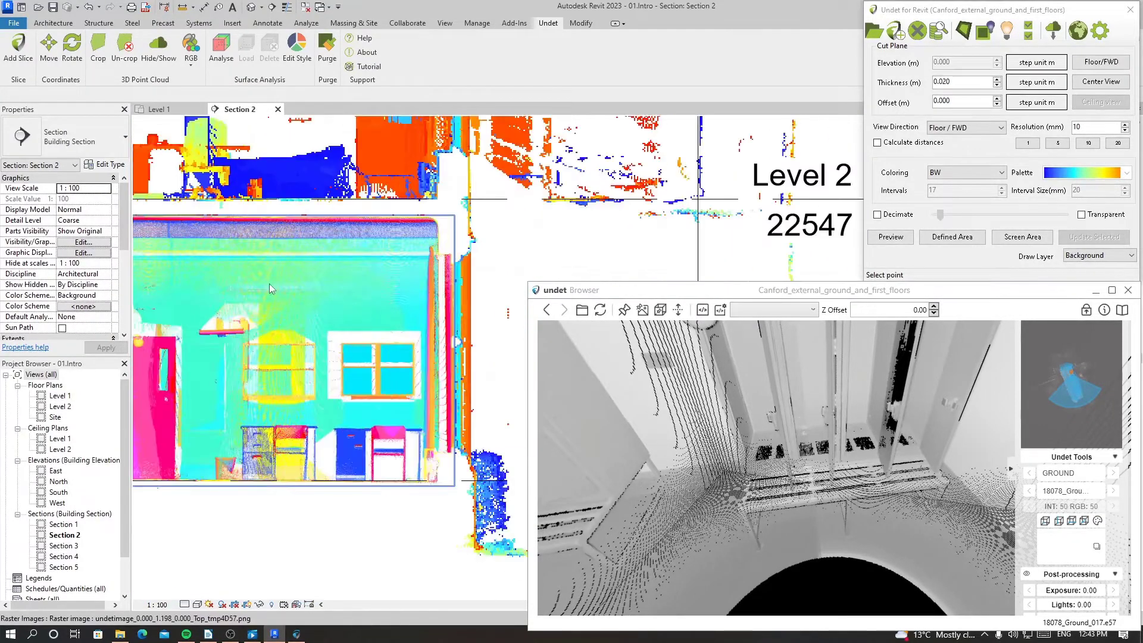
{"action": "left_click_drag", "start_coordinate": [299, 342], "coordinate": [386, 349]}
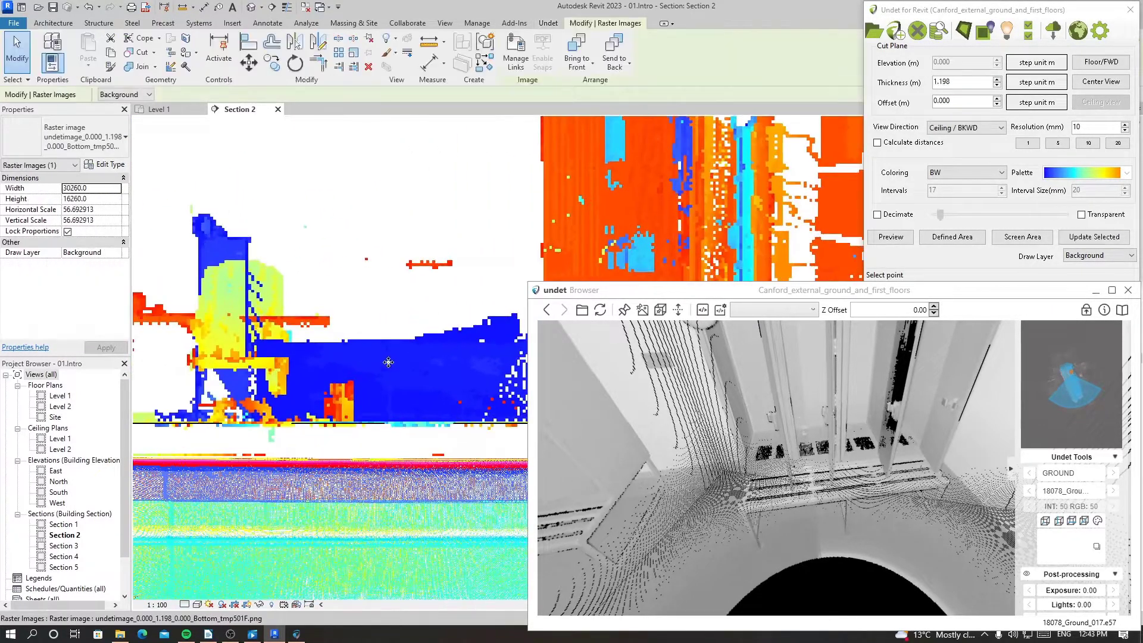
{"action": "scroll", "coordinate": [357, 279], "scroll_direction": "down", "scroll_amount": 5}
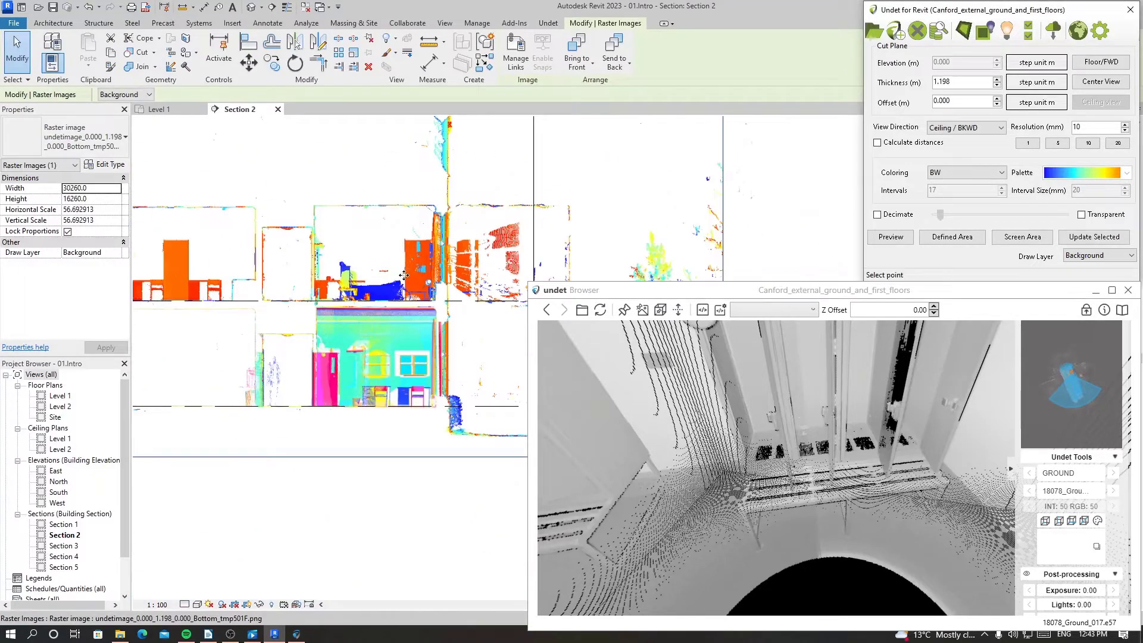
{"action": "left_click", "coordinate": [752, 219]}
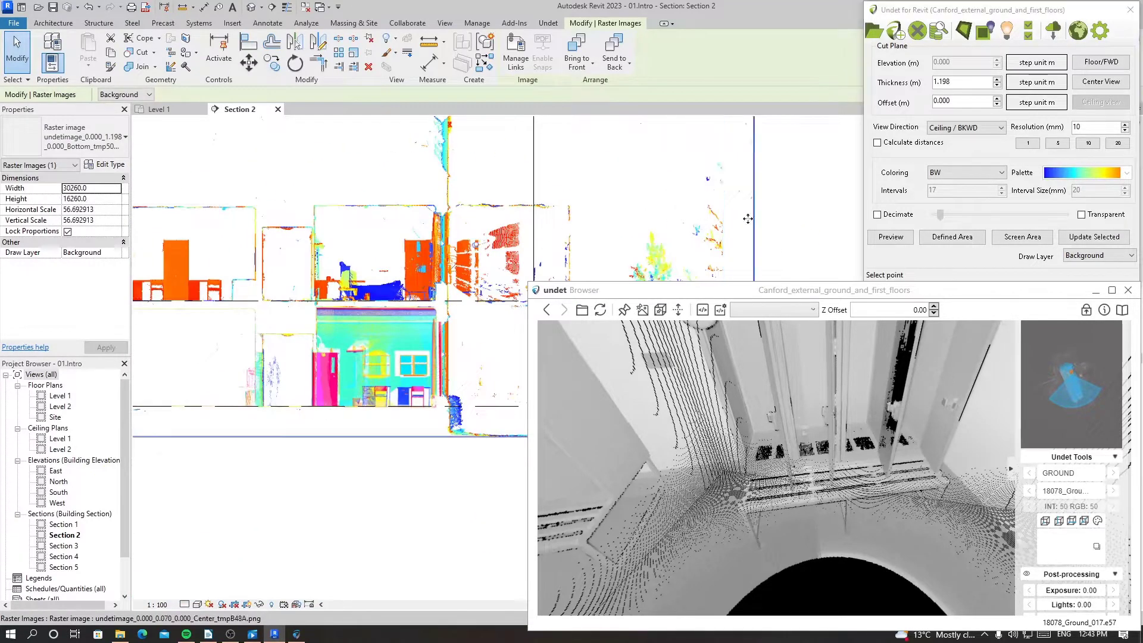
{"action": "left_click", "coordinate": [428, 266]}
{"action": "scroll", "coordinate": [371, 264], "scroll_direction": "up", "scroll_amount": 5}
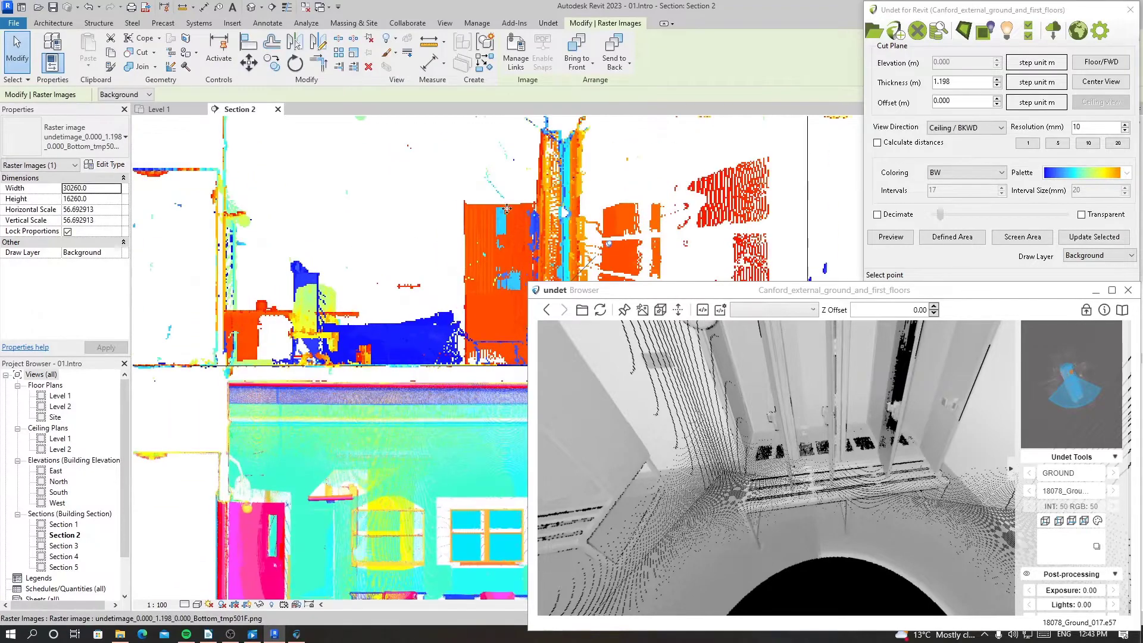
Step: Send a point on the orange cabinet in the section's upper room to Undet Browser and accept the third suggested scan
{"action": "left_click", "coordinate": [1085, 33]}
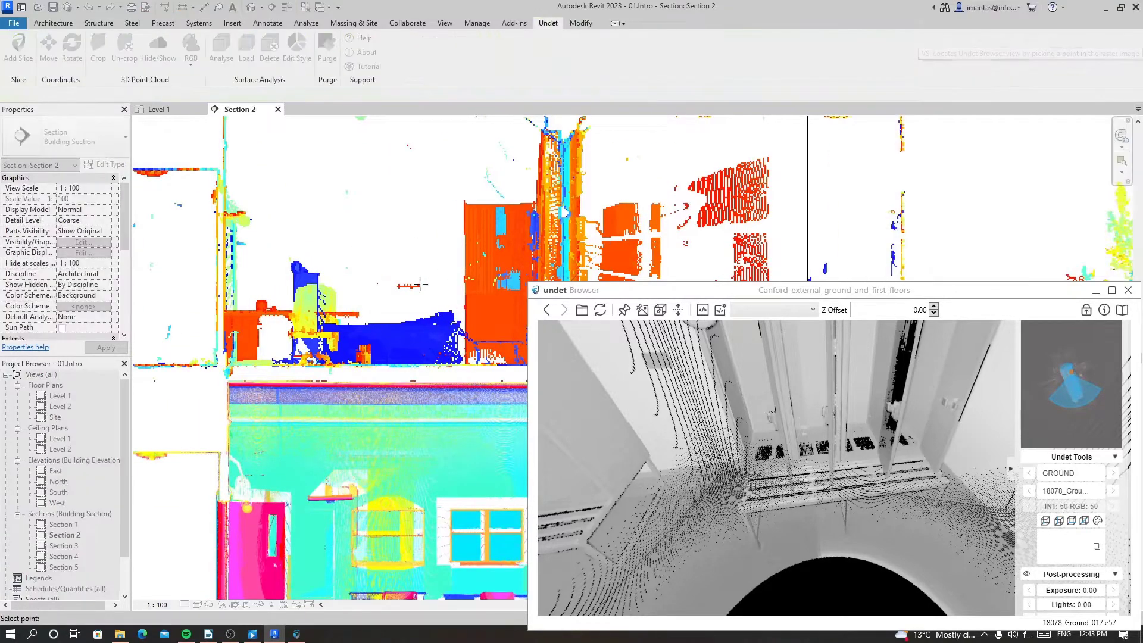
{"action": "left_click", "coordinate": [480, 219]}
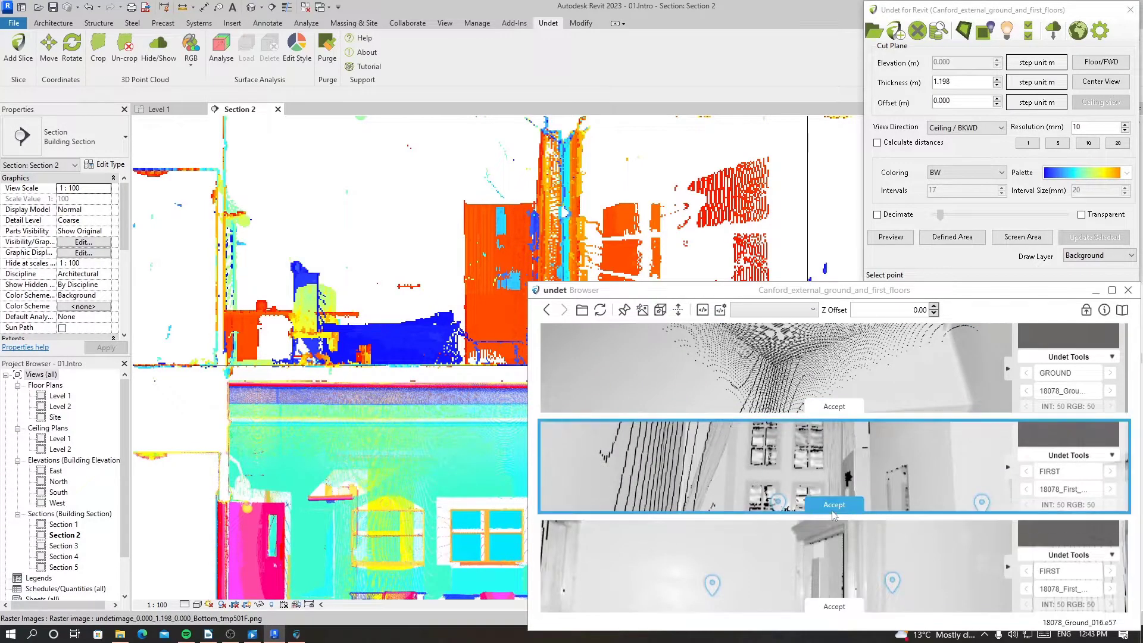
{"action": "left_click", "coordinate": [835, 607]}
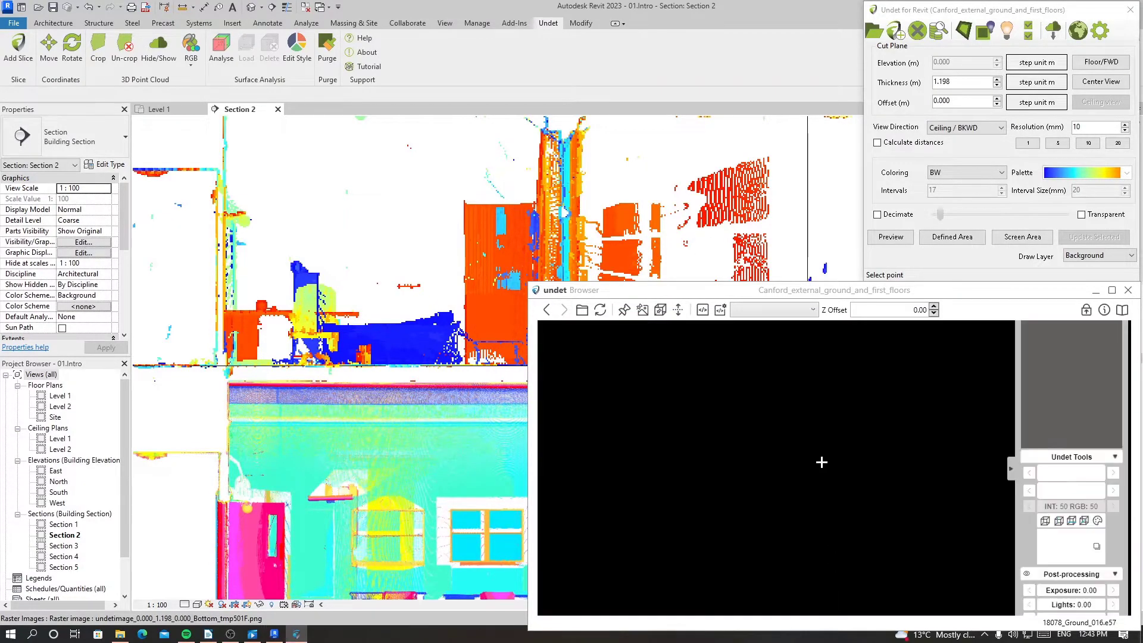
Step: Examine the doorway, railing and corridor in the first-floor panoramic scan alongside the Section 2 slices
{"action": "left_click_drag", "start_coordinate": [826, 455], "coordinate": [816, 378]}
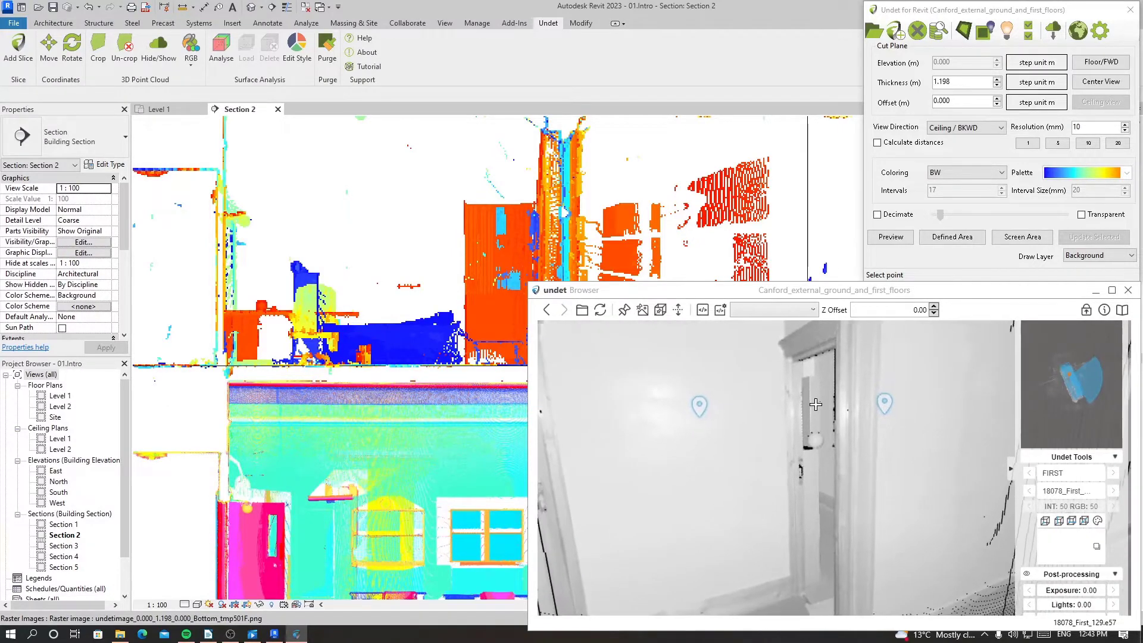
{"action": "scroll", "coordinate": [780, 437], "scroll_direction": "down", "scroll_amount": 3}
{"action": "scroll", "coordinate": [780, 437], "scroll_direction": "down", "scroll_amount": 4}
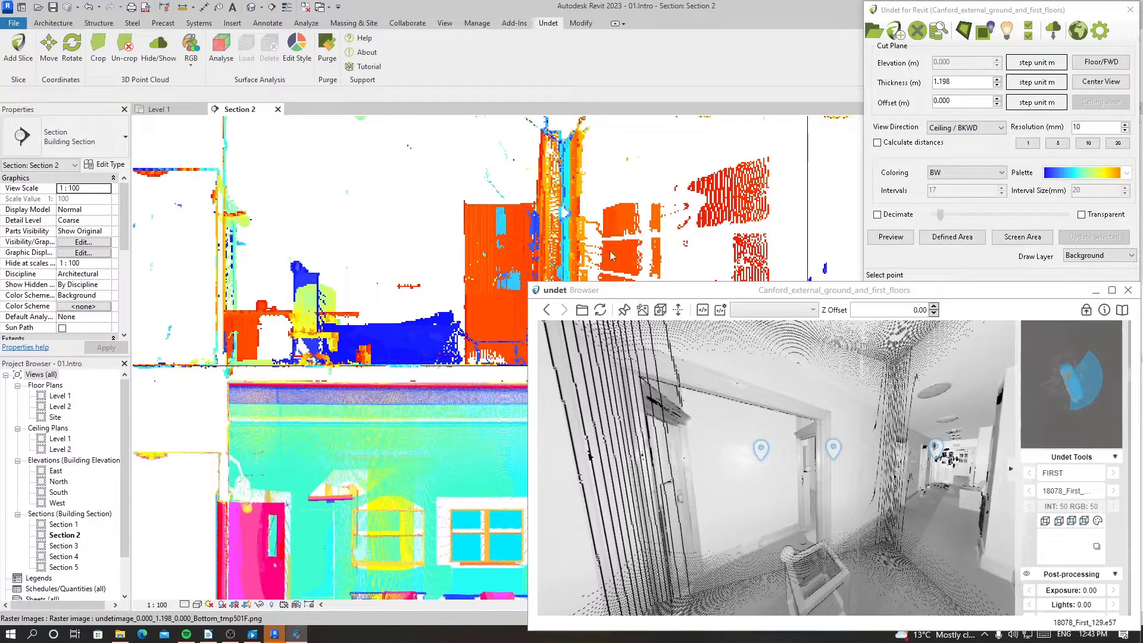
{"action": "scroll", "coordinate": [420, 268], "scroll_direction": "down", "scroll_amount": 3}
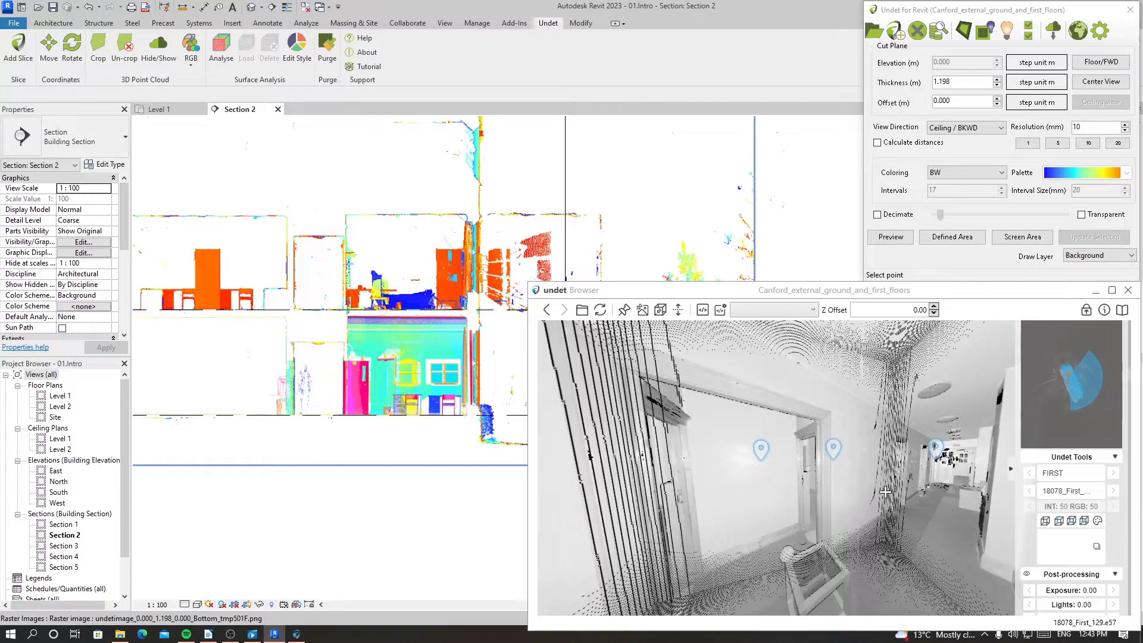
{"action": "mouse_move", "coordinate": [813, 440]}
{"action": "left_mouse_down"}
{"action": "mouse_move", "coordinate": [750, 441]}
{"action": "mouse_move", "coordinate": [831, 430]}
{"action": "left_mouse_up"}
{"action": "left_click", "coordinate": [832, 430]}
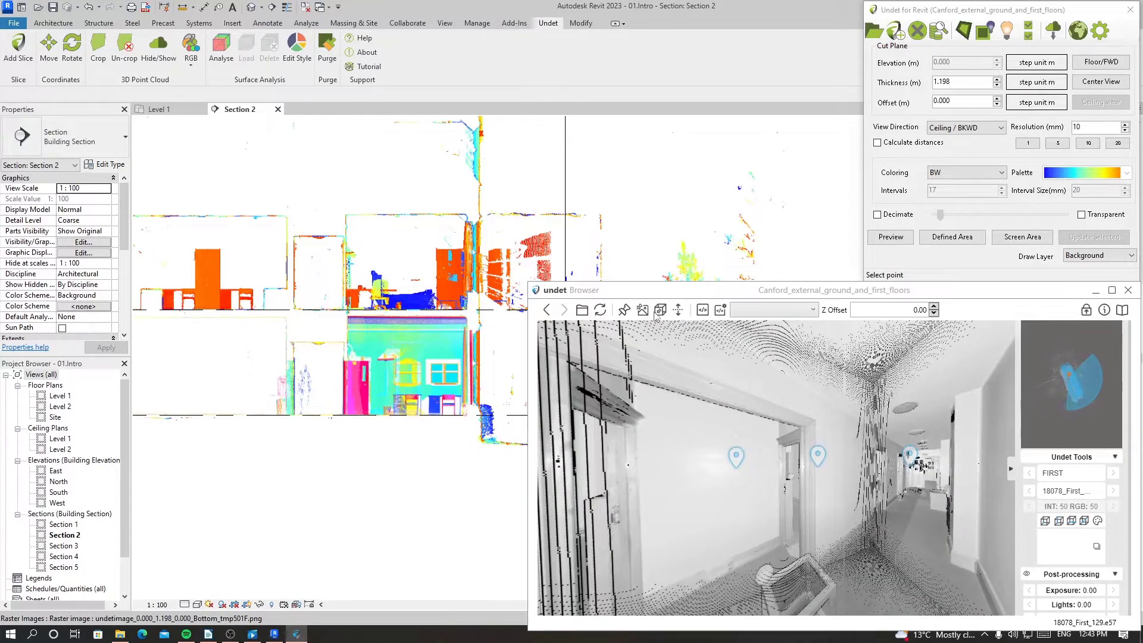
Step: Return to the Level 1 plan and delete the small black slice lying over the middle rooms
{"action": "left_click", "coordinate": [175, 111]}
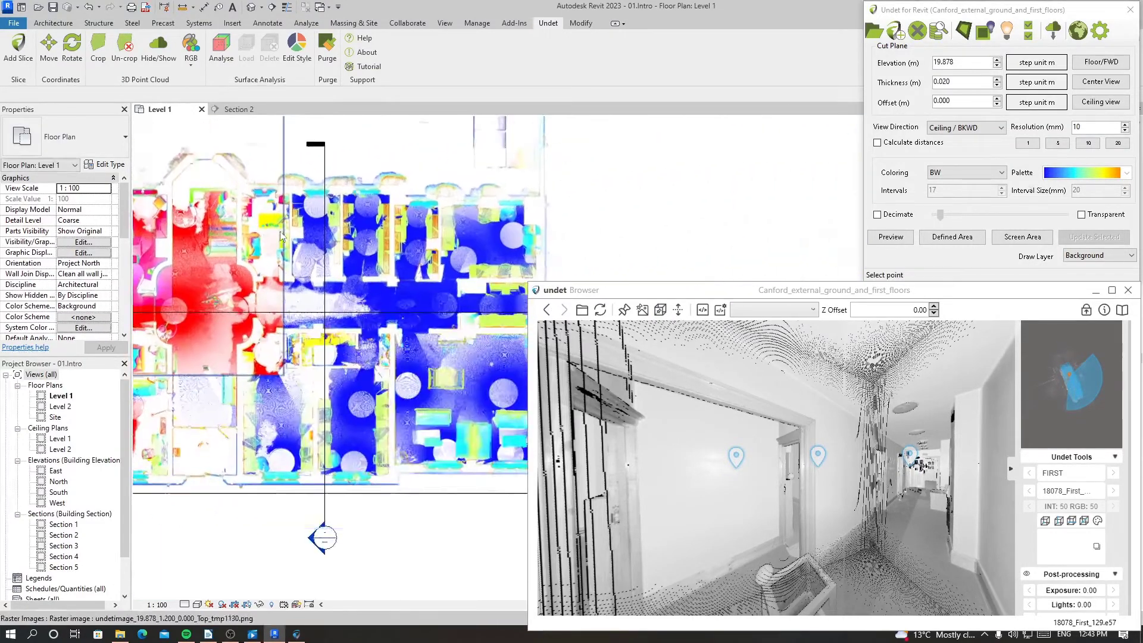
{"action": "middle_click_drag", "start_coordinate": [384, 243], "coordinate": [498, 207]}
{"action": "left_click", "coordinate": [504, 207]}
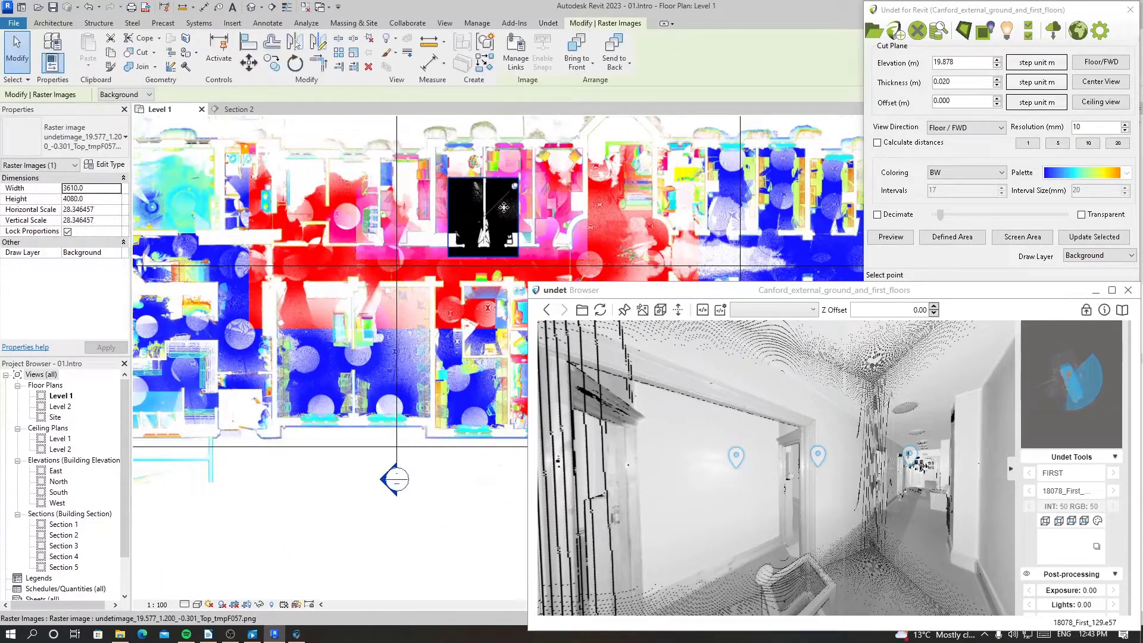
{"action": "key", "text": "Delete"}
Step: Select the pink Level 1 slice, send a floor point near the middle room's doorway to Undet Browser, and accept the first suggested scan
{"action": "left_click", "coordinate": [498, 213]}
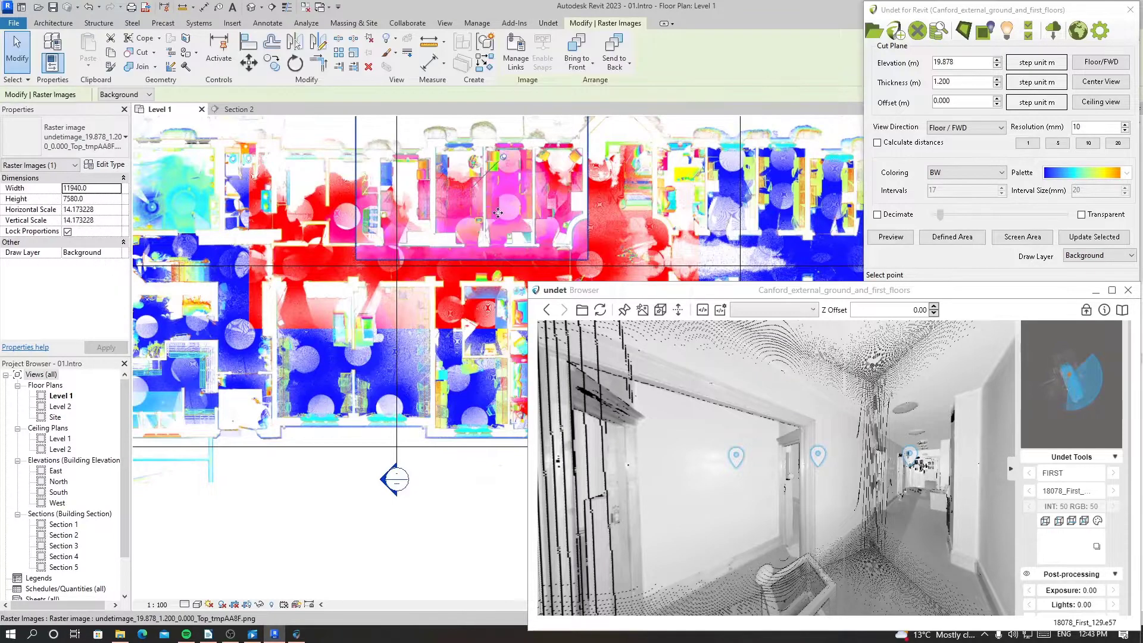
{"action": "scroll", "coordinate": [498, 212], "scroll_direction": "up", "scroll_amount": 5}
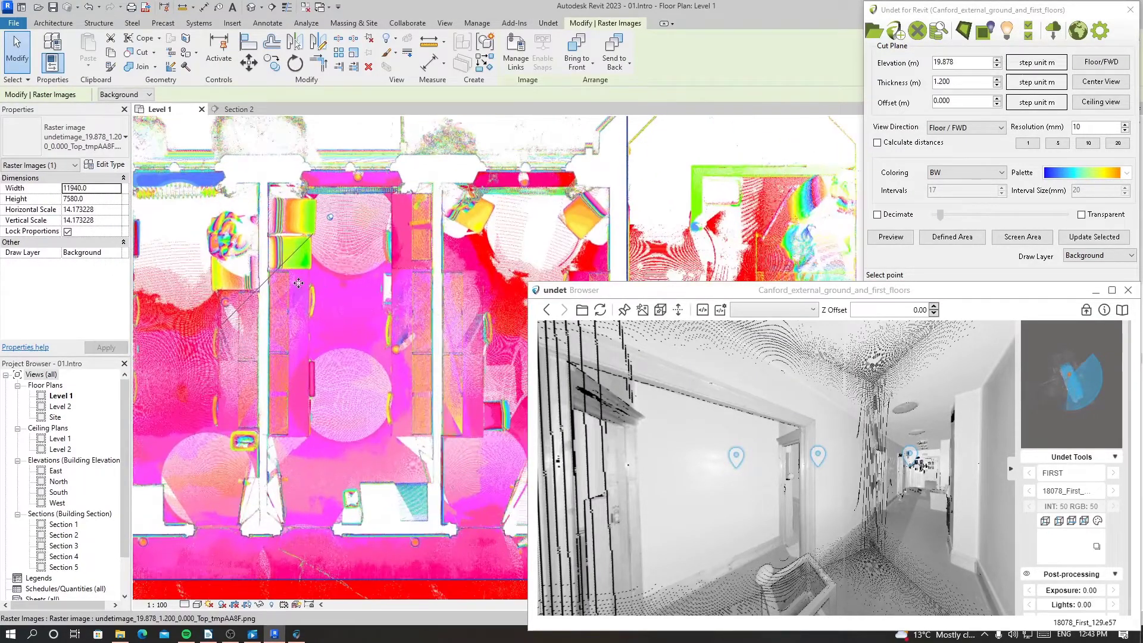
{"action": "scroll", "coordinate": [266, 249], "scroll_direction": "down", "scroll_amount": 2}
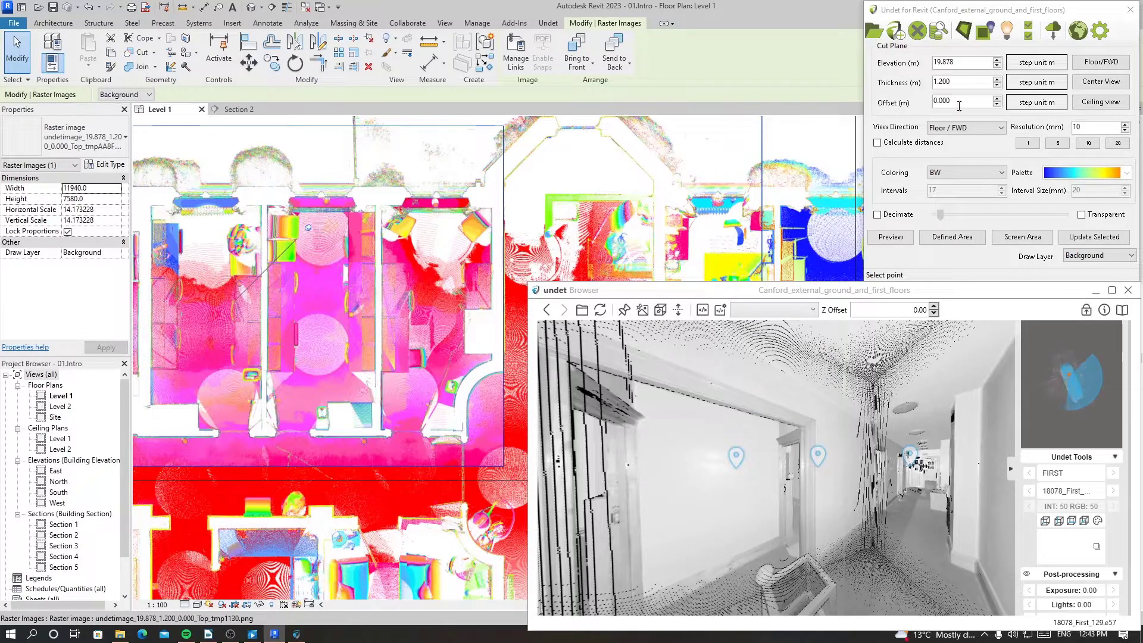
{"action": "scroll", "coordinate": [379, 244], "scroll_direction": "down", "scroll_amount": 2}
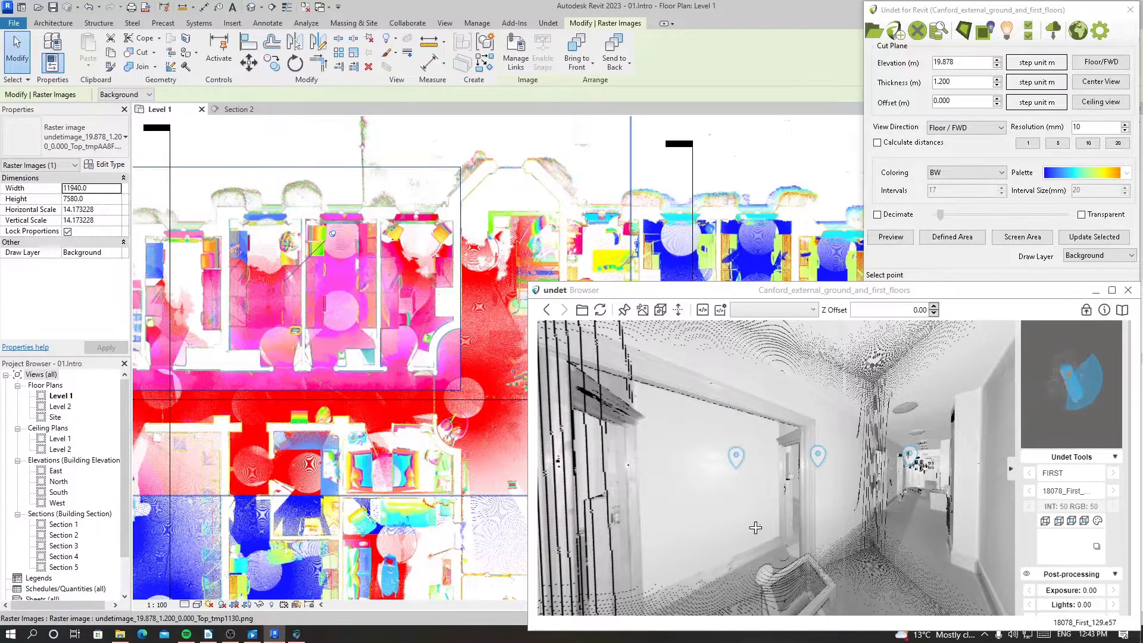
{"action": "scroll", "coordinate": [350, 412], "scroll_direction": "up", "scroll_amount": 5}
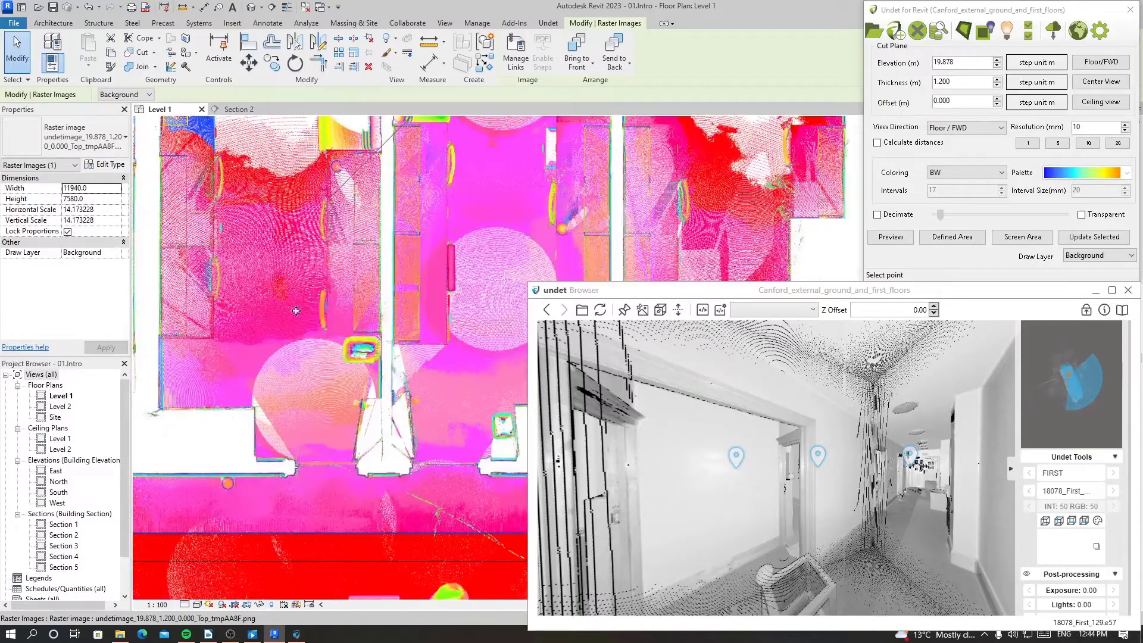
{"action": "scroll", "coordinate": [387, 425], "scroll_direction": "up", "scroll_amount": 3}
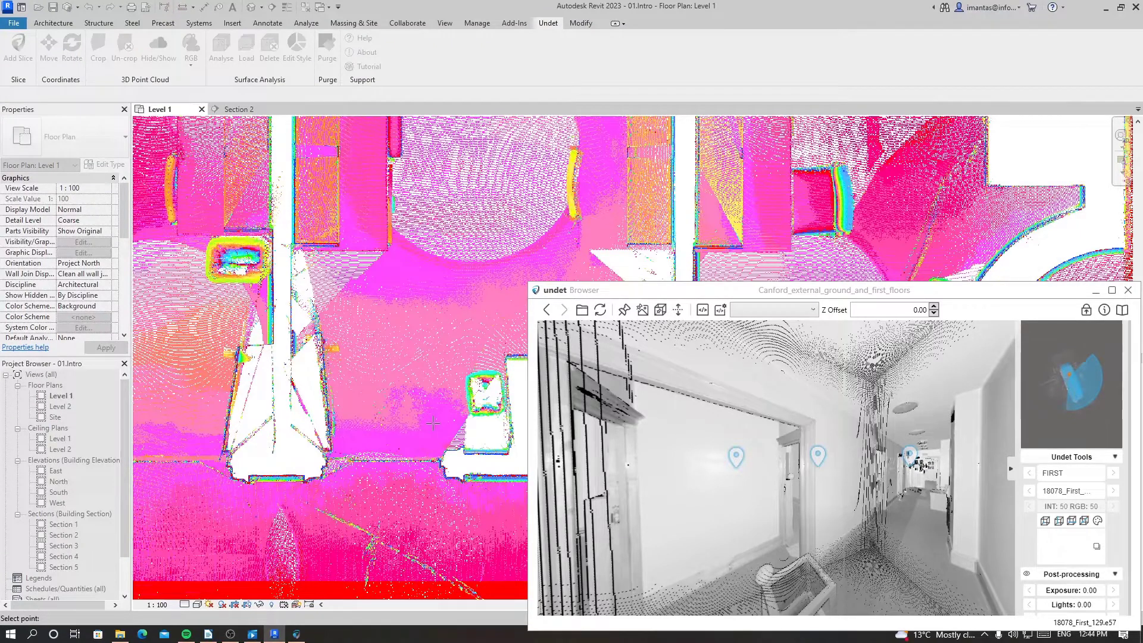
{"action": "left_click", "coordinate": [433, 423]}
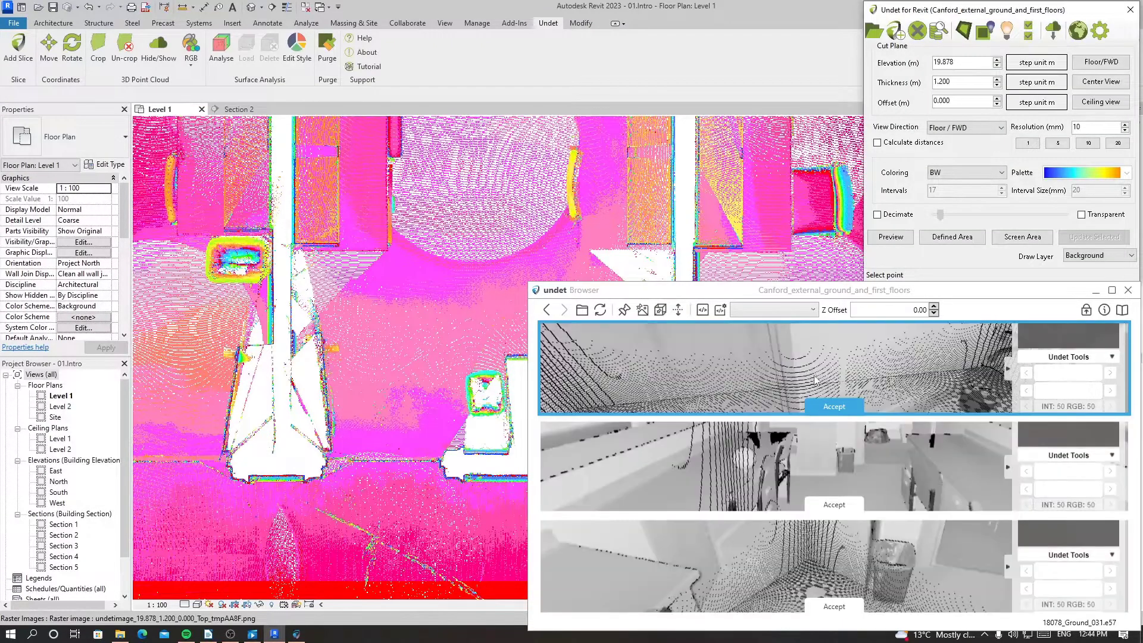
{"action": "left_click", "coordinate": [834, 405]}
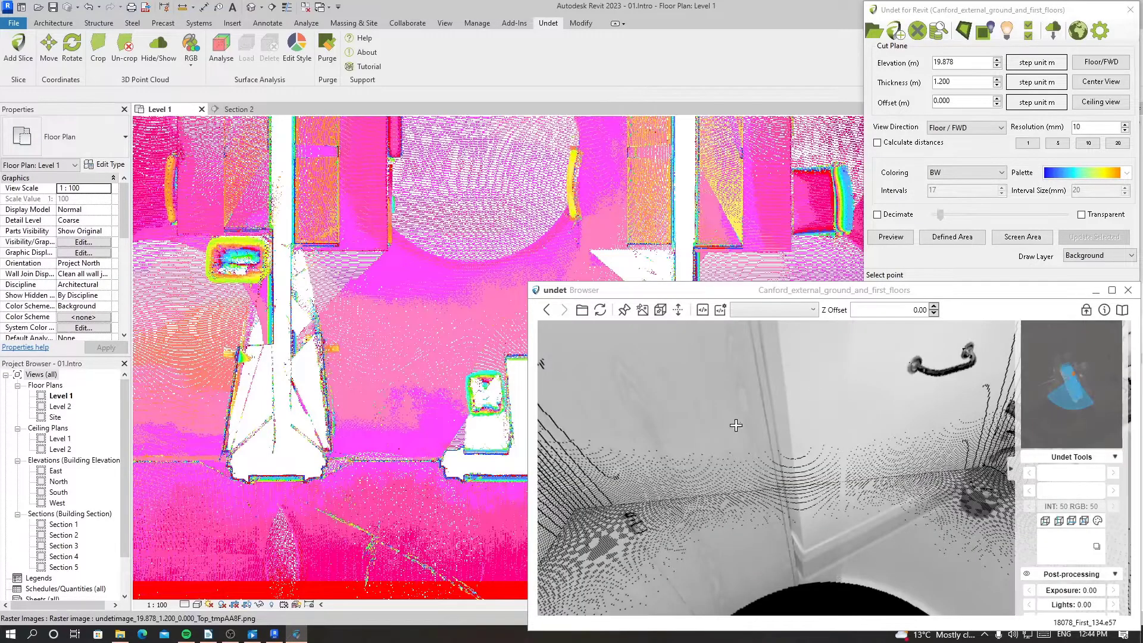
Step: Examine the room's windows, furniture and door area in the panoramic view and locate the matching doorway on the Level 1 plan
{"action": "left_click_drag", "start_coordinate": [792, 423], "coordinate": [669, 396]}
{"action": "scroll", "coordinate": [369, 347], "scroll_direction": "down", "scroll_amount": 3}
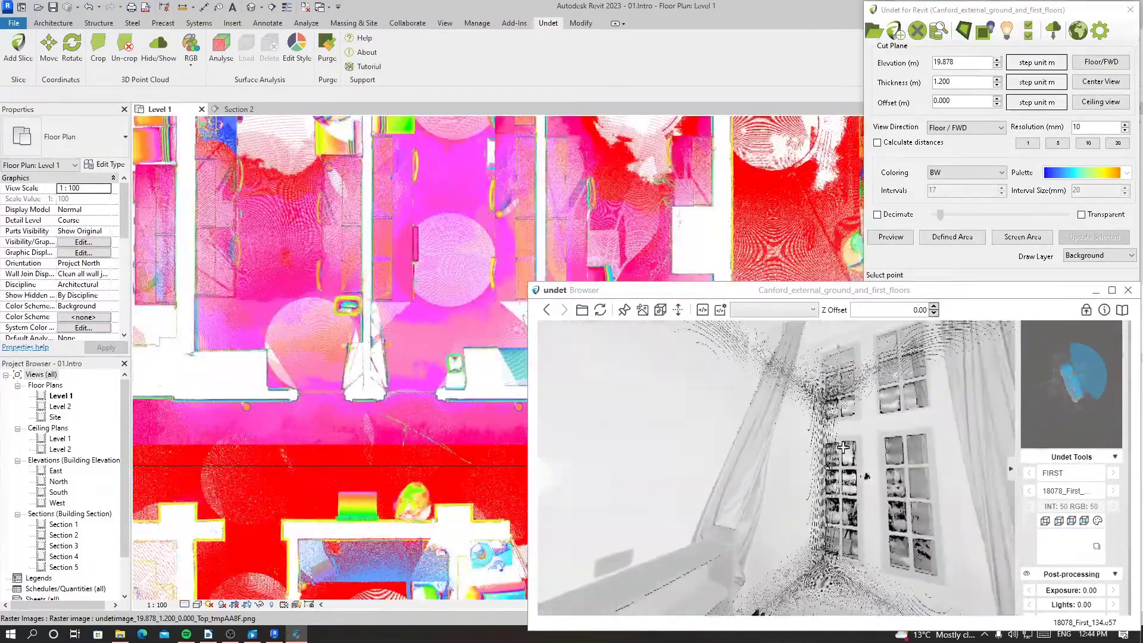
{"action": "scroll", "coordinate": [382, 296], "scroll_direction": "down", "scroll_amount": 2}
{"action": "scroll", "coordinate": [382, 297], "scroll_direction": "down", "scroll_amount": 2}
{"action": "scroll", "coordinate": [412, 203], "scroll_direction": "up", "scroll_amount": 3}
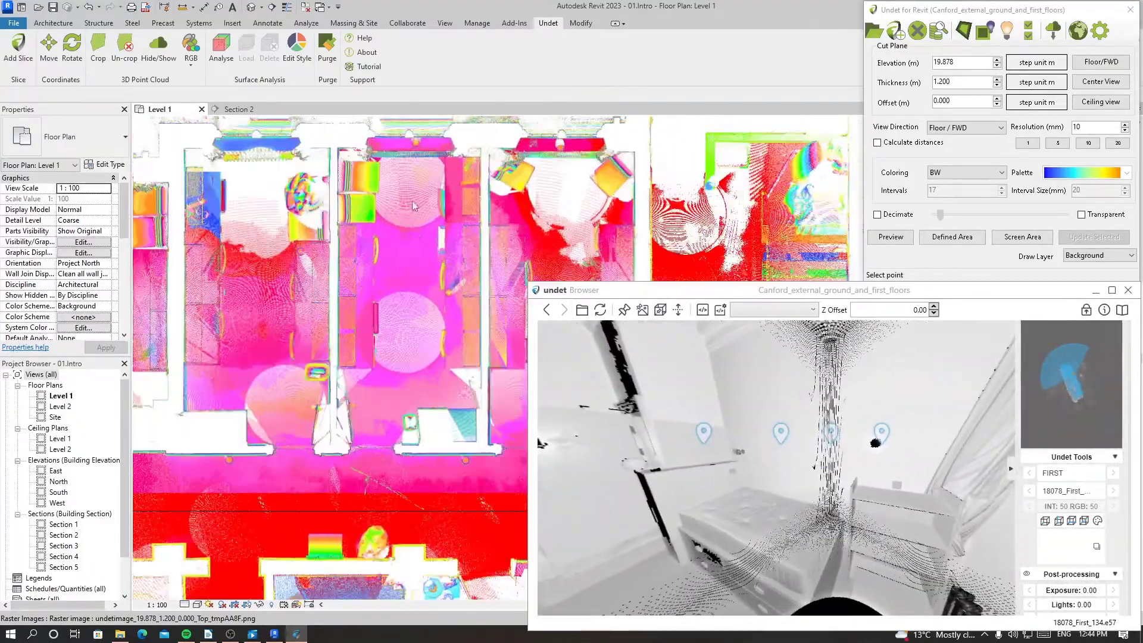
{"action": "scroll", "coordinate": [309, 316], "scroll_direction": "down", "scroll_amount": 2}
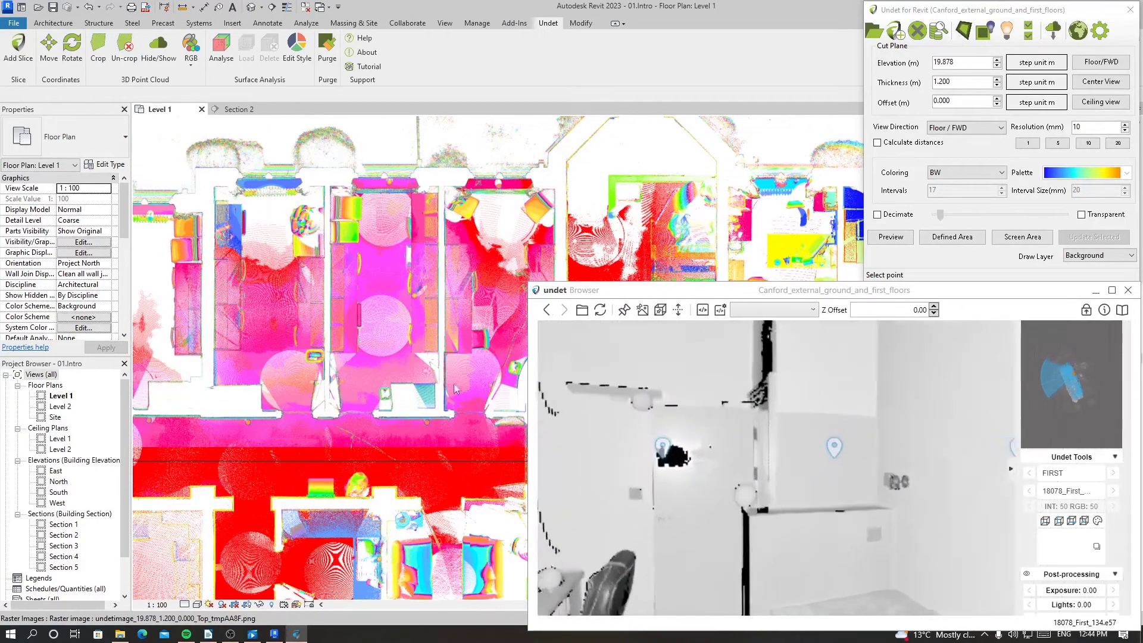
{"action": "scroll", "coordinate": [341, 408], "scroll_direction": "up", "scroll_amount": 3}
{"action": "scroll", "coordinate": [341, 403], "scroll_direction": "up", "scroll_amount": 3}
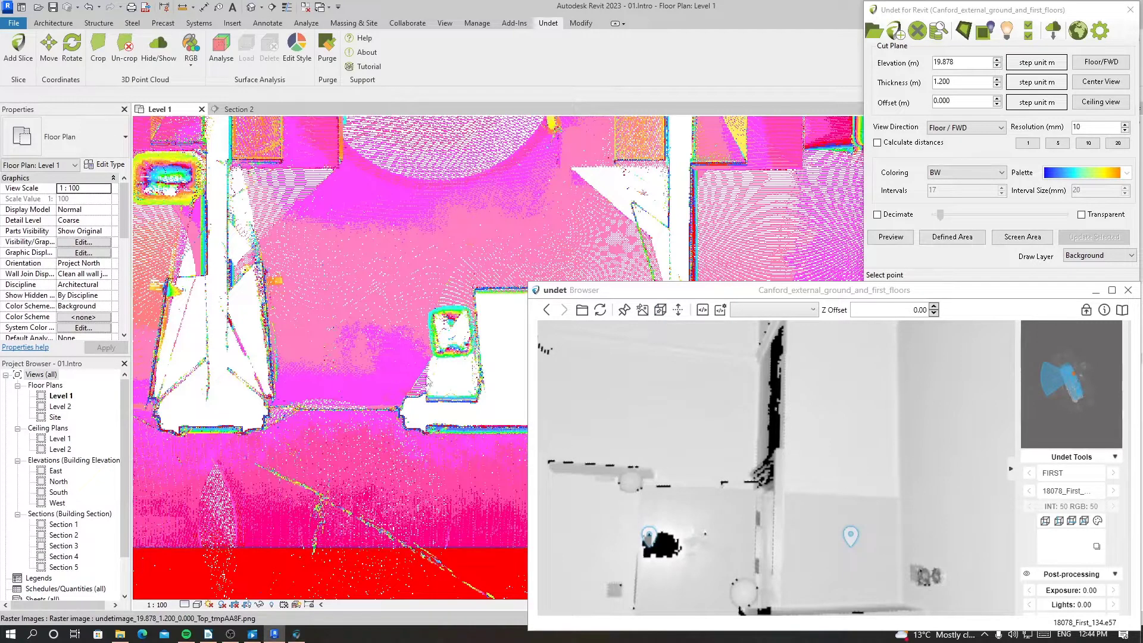
Step: Regenerate the selected Level 1 slice at about 24.87 m elevation by picking a point beside the door gap in the panoramic view
{"action": "left_click", "coordinate": [330, 333]}
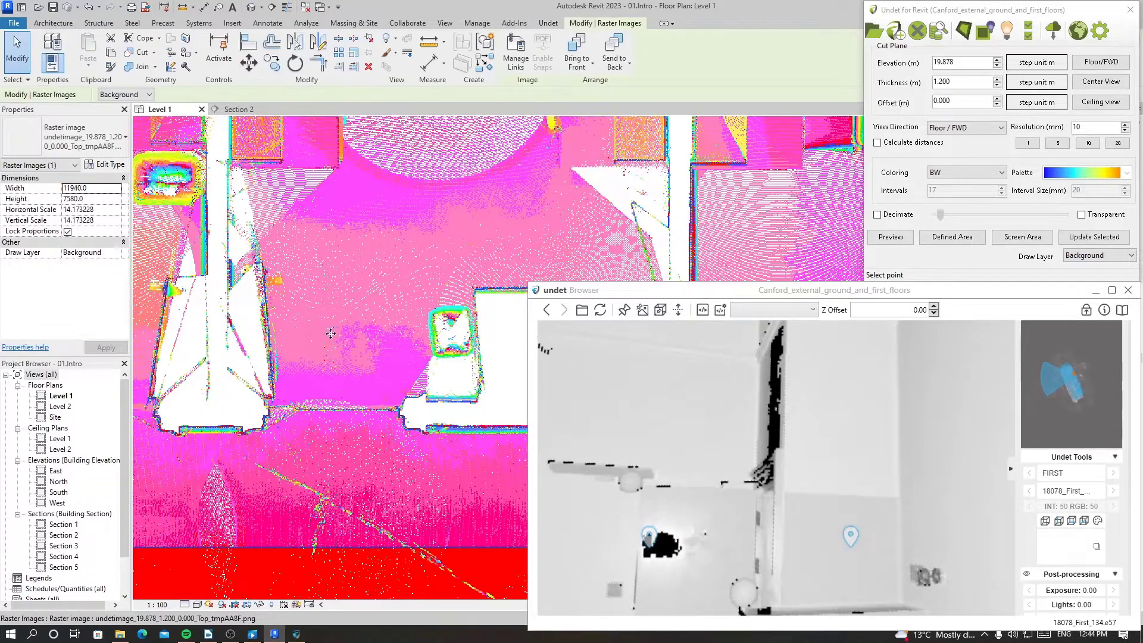
{"action": "left_click", "coordinate": [660, 311]}
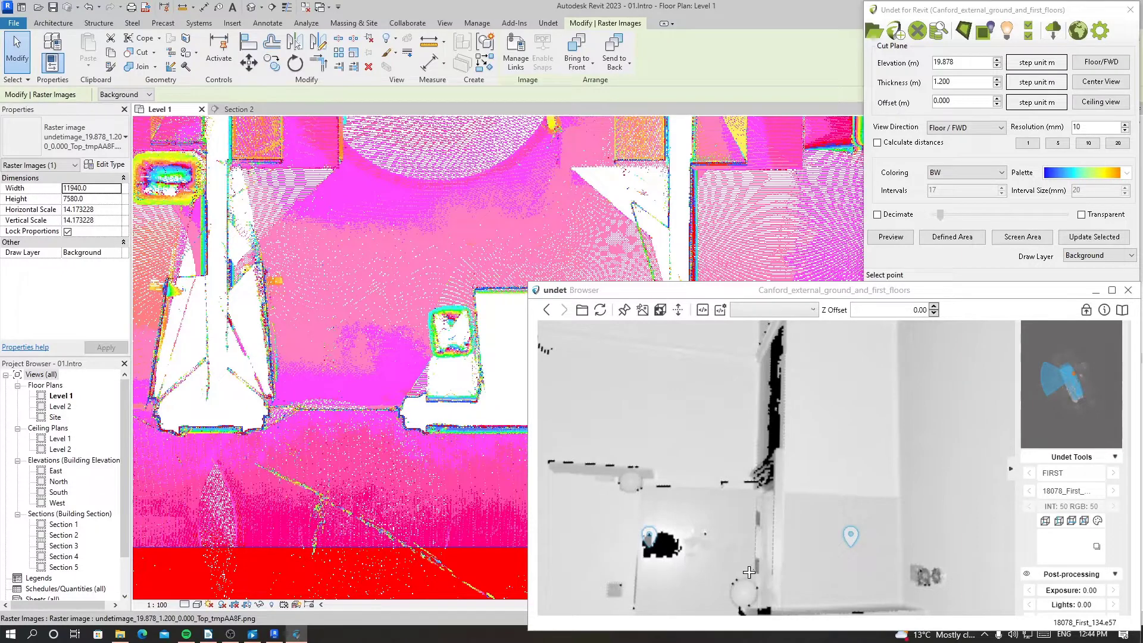
{"action": "left_click", "coordinate": [727, 444]}
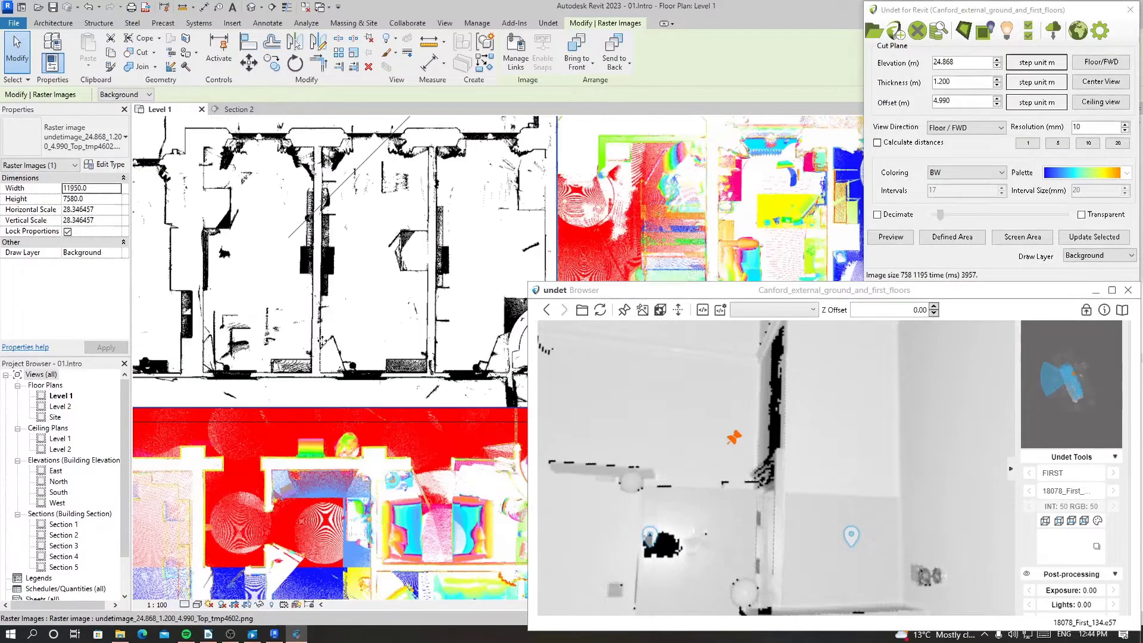
Step: Set the slice coloring to Plane and update the selected Level 1 slice
{"action": "left_click", "coordinate": [959, 173]}
{"action": "left_click", "coordinate": [957, 203]}
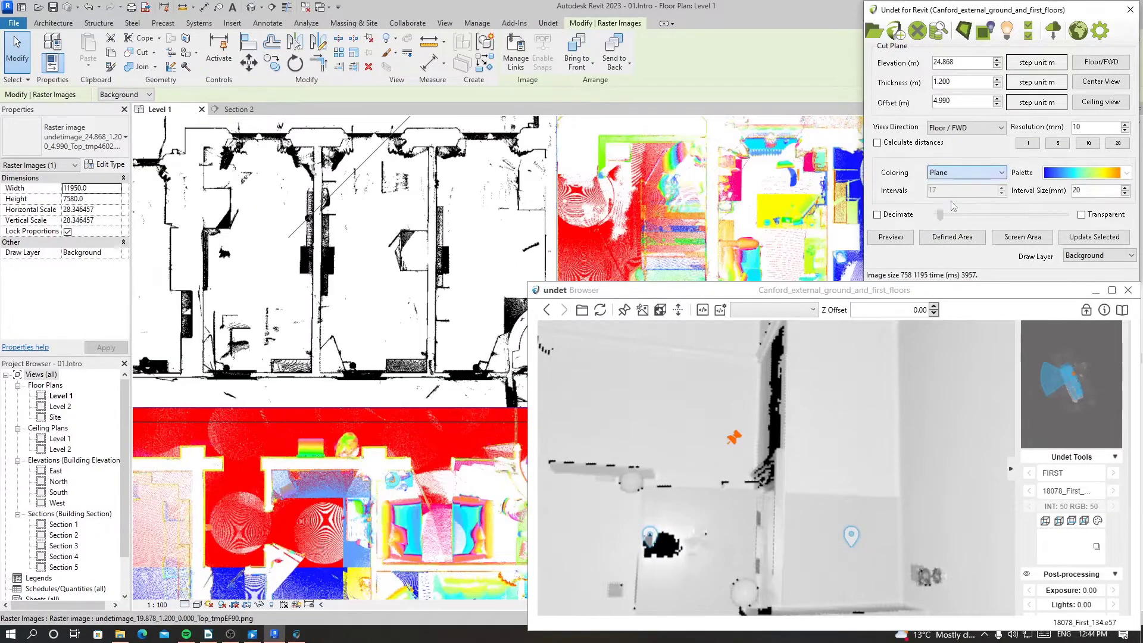
{"action": "left_click", "coordinate": [1086, 238]}
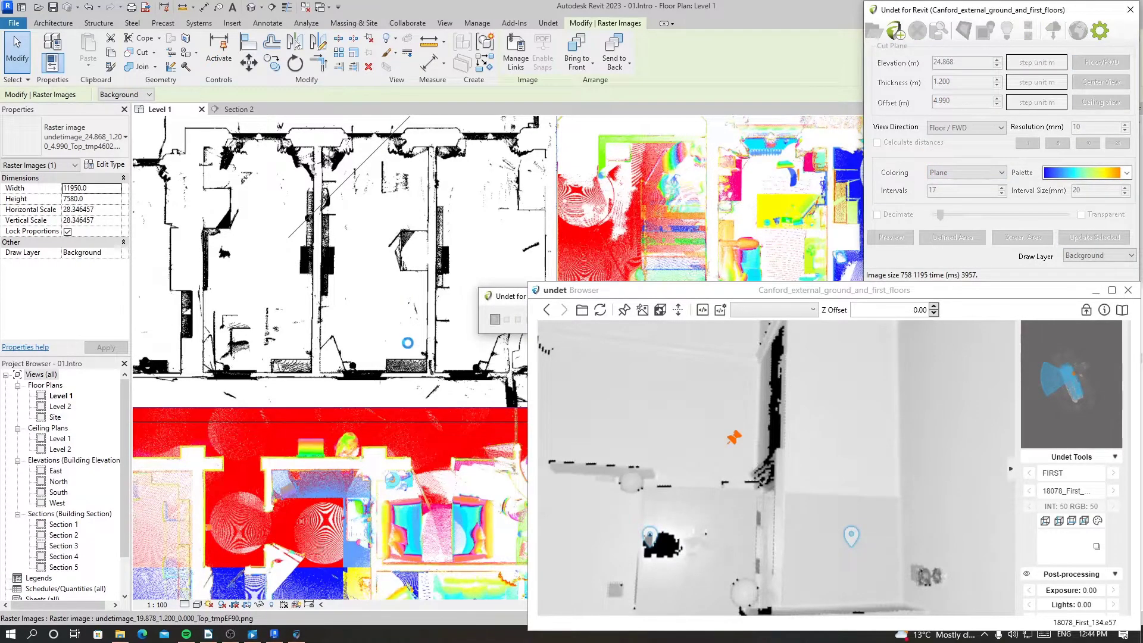
Step: Inspect the recolored slice around the middle room's doorway and compare it with the upper door frame in the panoramic view
{"action": "scroll", "coordinate": [260, 360], "scroll_direction": "up", "scroll_amount": 5}
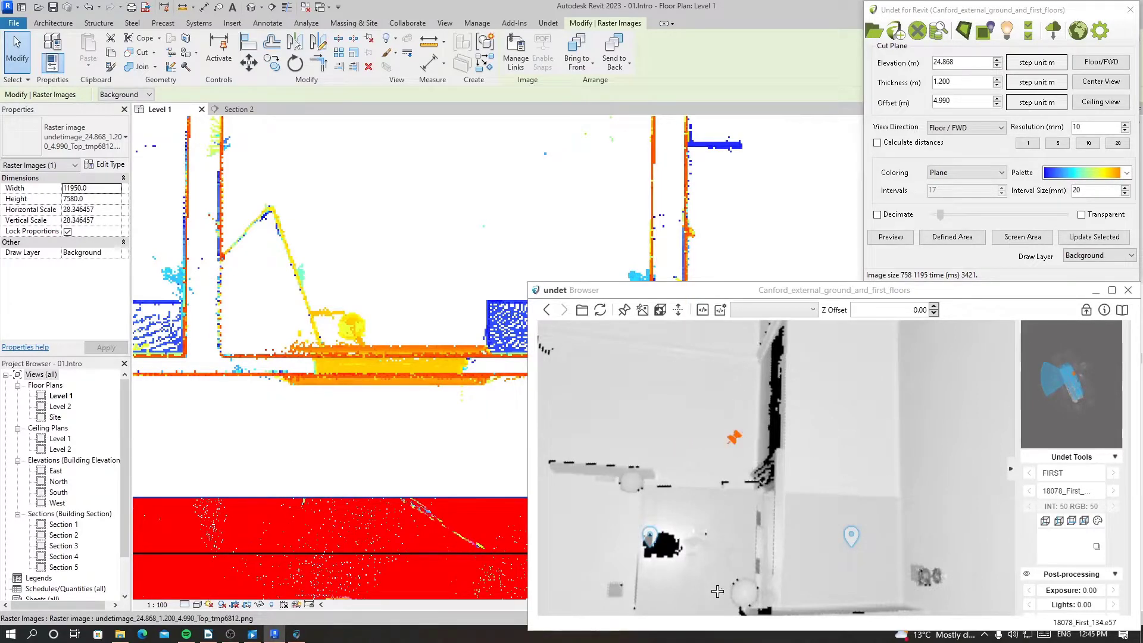
{"action": "scroll", "coordinate": [678, 420], "scroll_direction": "down", "scroll_amount": 3}
{"action": "left_click_drag", "start_coordinate": [656, 443], "coordinate": [784, 452]}
{"action": "scroll", "coordinate": [304, 291], "scroll_direction": "down", "scroll_amount": 2}
{"action": "scroll", "coordinate": [777, 396], "scroll_direction": "up", "scroll_amount": 3}
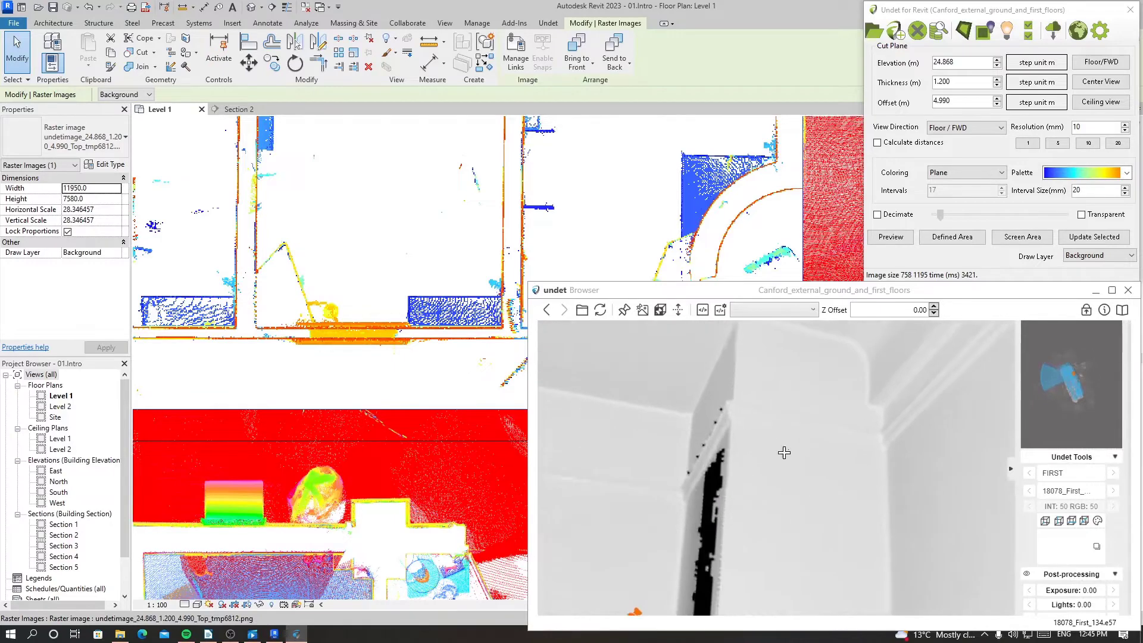
{"action": "scroll", "coordinate": [727, 380], "scroll_direction": "up", "scroll_amount": 3}
{"action": "left_click_drag", "start_coordinate": [732, 388], "coordinate": [745, 438]}
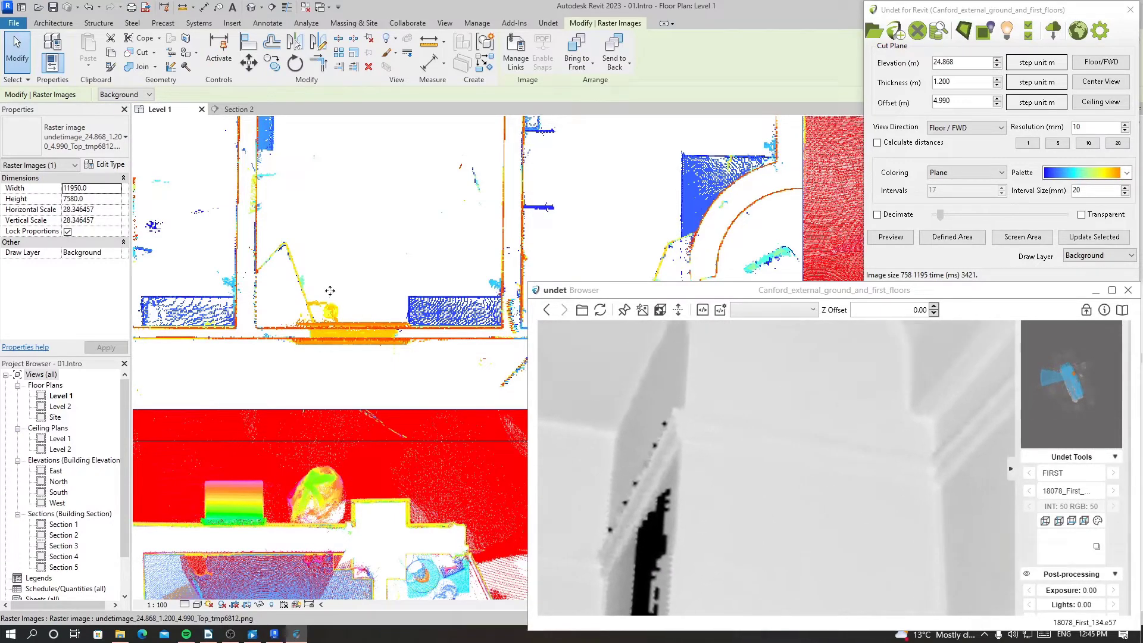
Step: Regenerate the selected Level 1 slice at about 25.55 m elevation by picking a point just above the door frame in the panoramic view
{"action": "scroll", "coordinate": [740, 391], "scroll_direction": "down", "scroll_amount": 4}
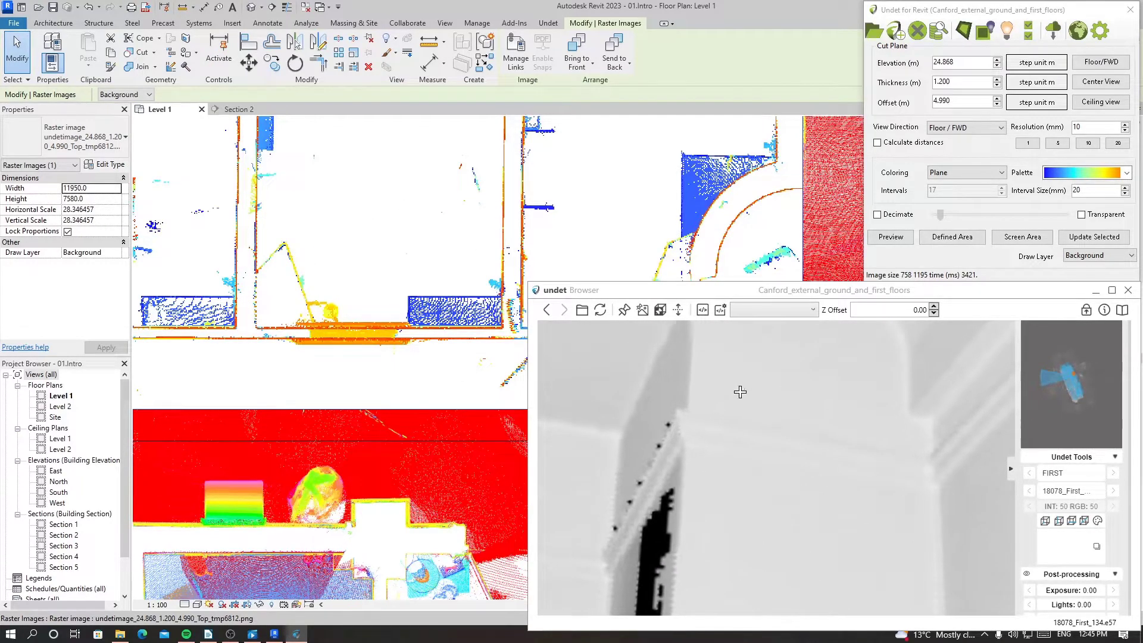
{"action": "left_click_drag", "start_coordinate": [774, 598], "coordinate": [778, 492]}
{"action": "scroll", "coordinate": [774, 495], "scroll_direction": "down", "scroll_amount": 2}
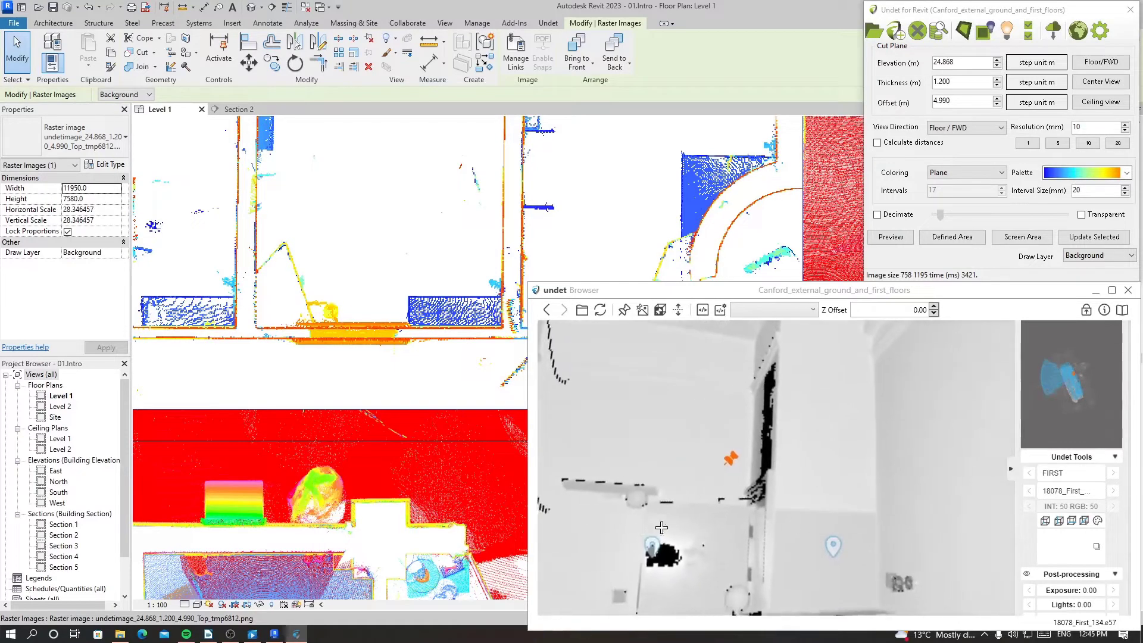
{"action": "left_click_drag", "start_coordinate": [795, 351], "coordinate": [794, 474]}
{"action": "scroll", "coordinate": [794, 474], "scroll_direction": "up", "scroll_amount": 5}
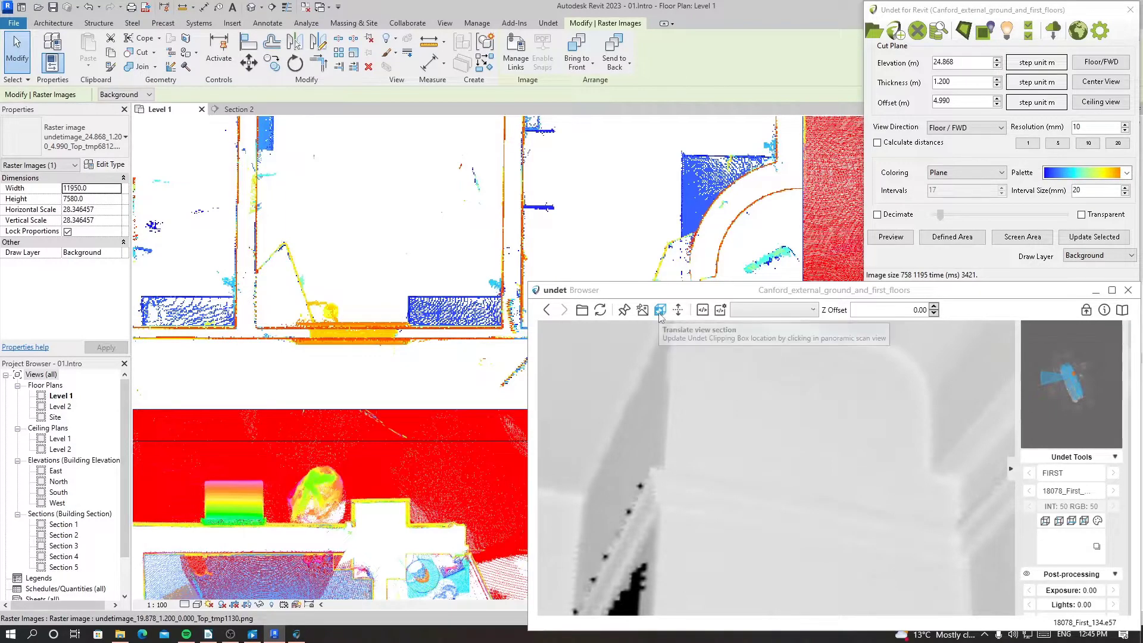
{"action": "left_click", "coordinate": [665, 479]}
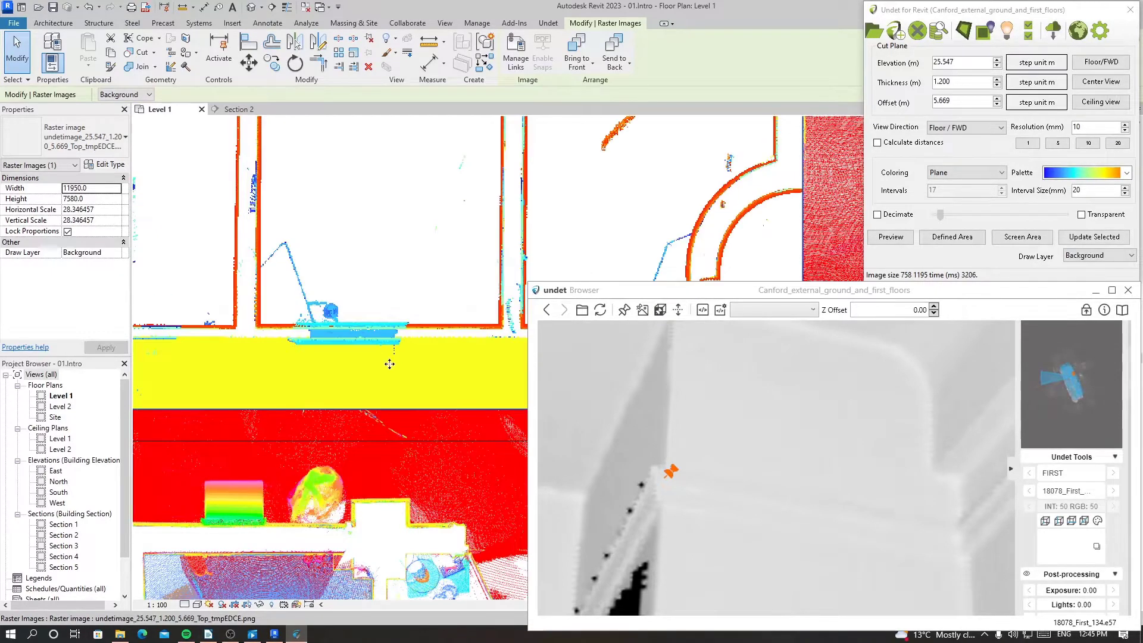
Step: Examine the regenerated Level 1 slice around the middle room's walls and doorway, and compare it with the picked point in the panoramic view
{"action": "scroll", "coordinate": [390, 364], "scroll_direction": "down", "scroll_amount": 5}
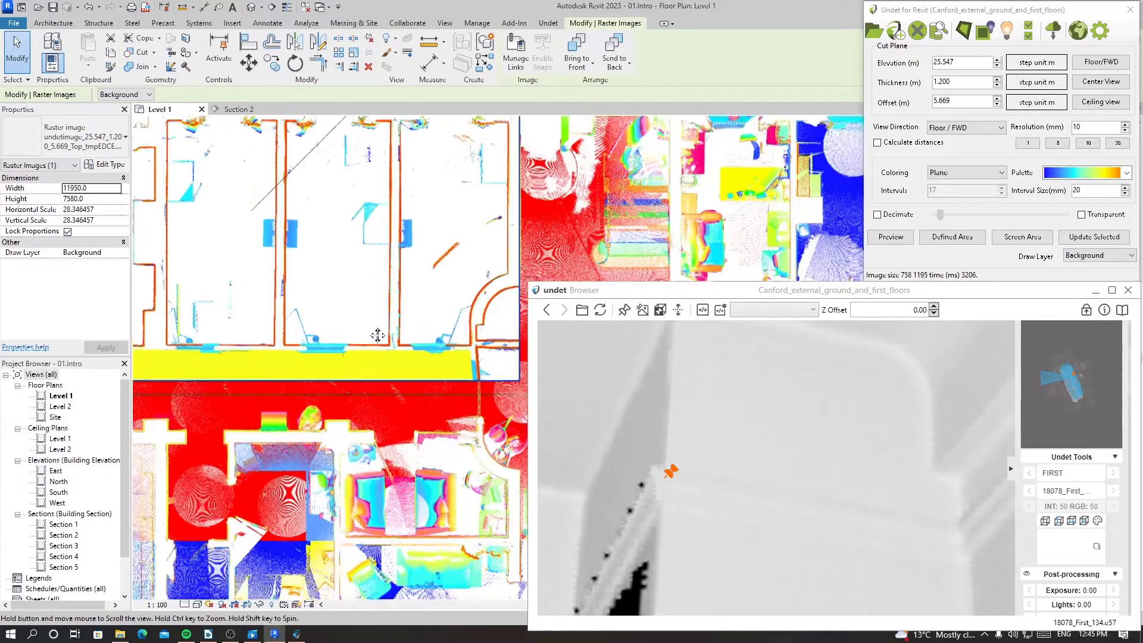
{"action": "scroll", "coordinate": [377, 335], "scroll_direction": "up", "scroll_amount": 6}
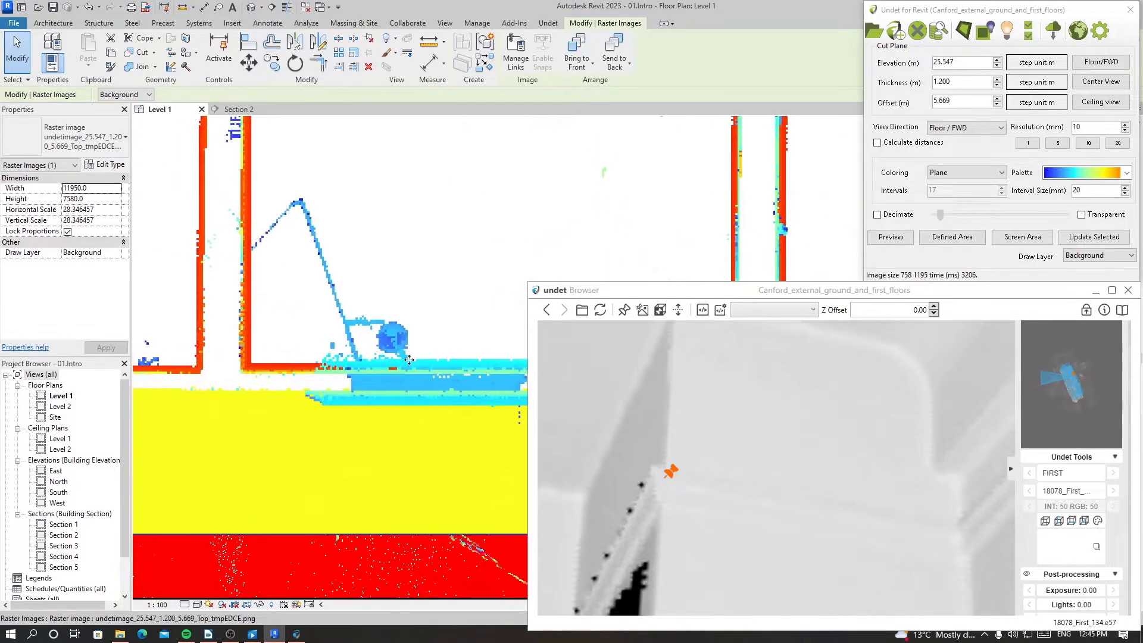
{"action": "scroll", "coordinate": [249, 360], "scroll_direction": "up", "scroll_amount": 2}
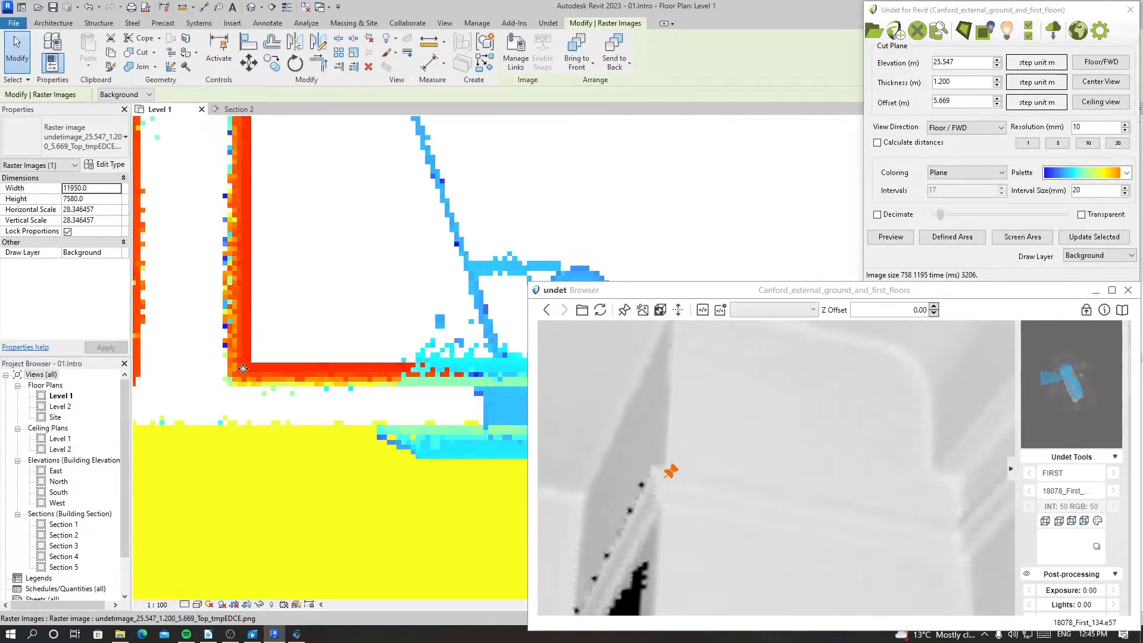
{"action": "scroll", "coordinate": [244, 369], "scroll_direction": "down", "scroll_amount": 4}
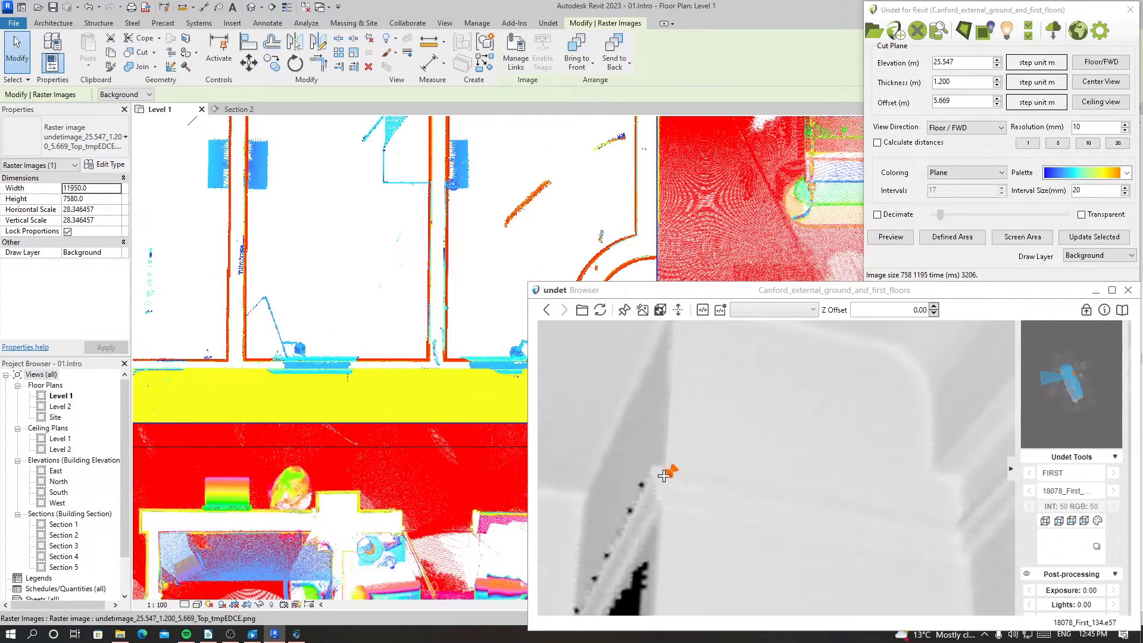
{"action": "scroll", "coordinate": [381, 328], "scroll_direction": "down", "scroll_amount": 3}
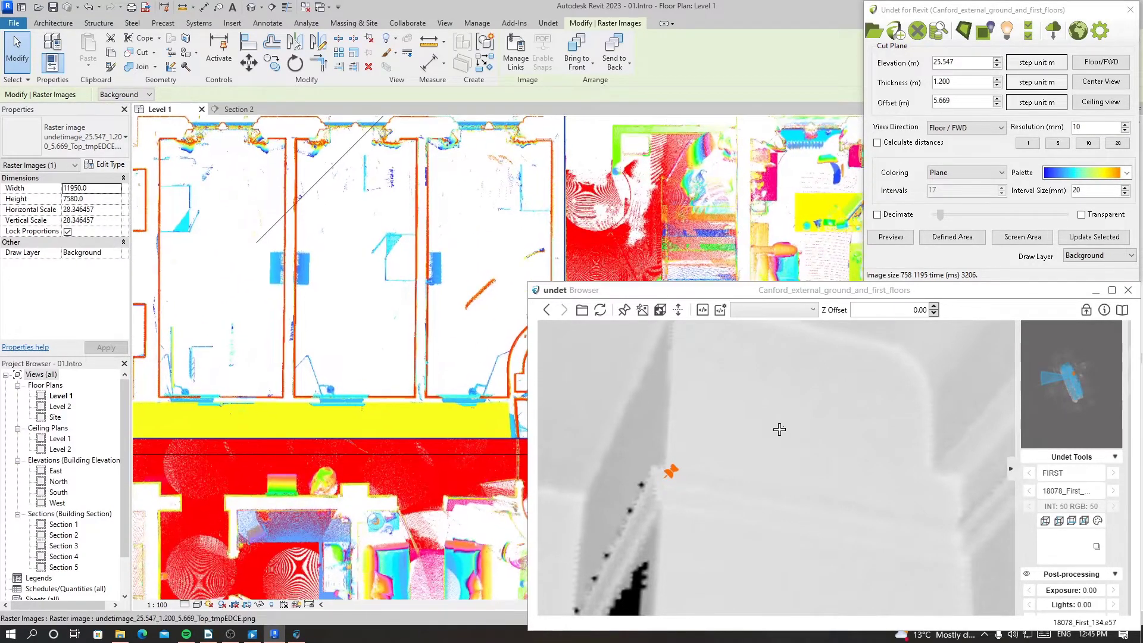
{"action": "scroll", "coordinate": [779, 429], "scroll_direction": "down", "scroll_amount": 5}
{"action": "left_click_drag", "start_coordinate": [760, 429], "coordinate": [715, 370]}
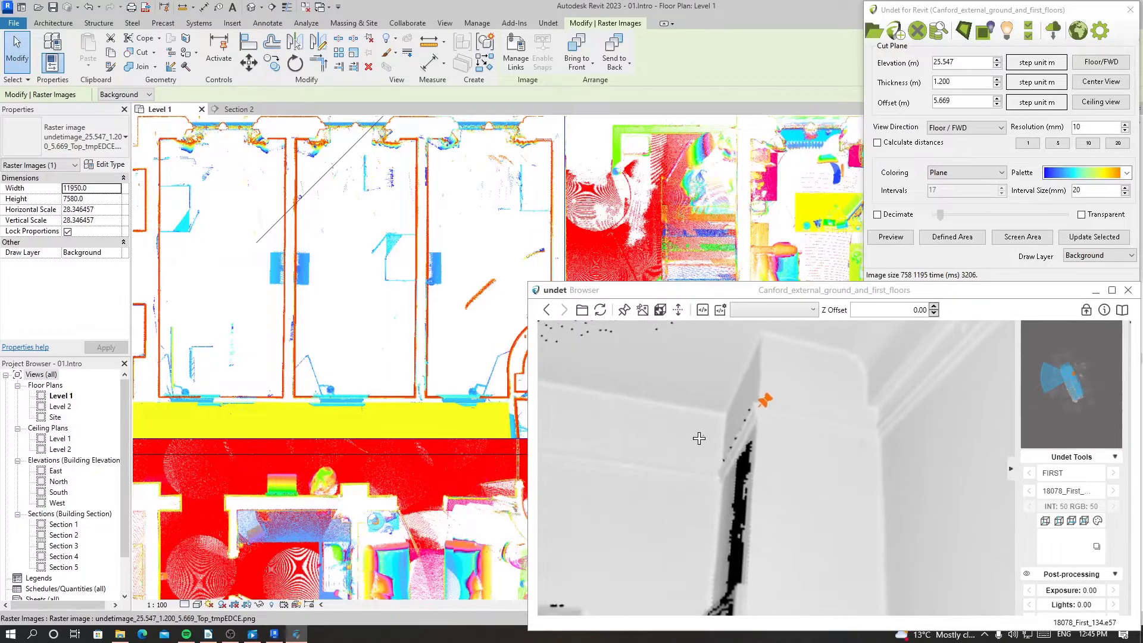
Step: Open Section 2 and load the panoramic scan 18078_Ground_020 for a point at the edge of the arched window
{"action": "left_click", "coordinate": [238, 109]}
{"action": "scroll", "coordinate": [369, 364], "scroll_direction": "up", "scroll_amount": 4}
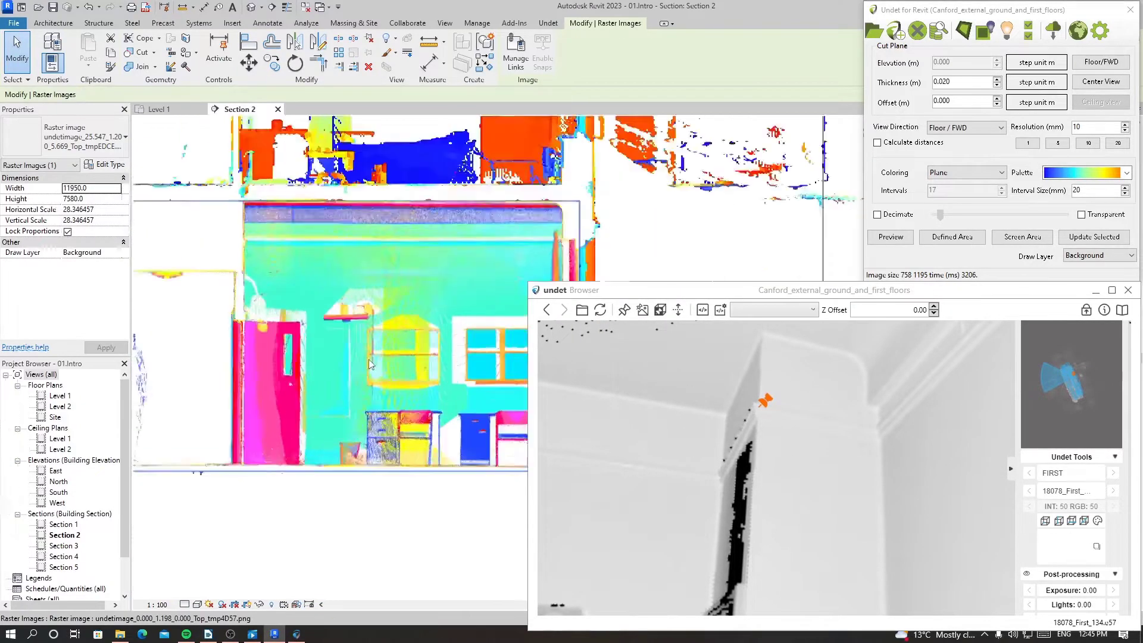
{"action": "scroll", "coordinate": [370, 364], "scroll_direction": "up", "scroll_amount": 1}
{"action": "left_click", "coordinate": [1078, 31]}
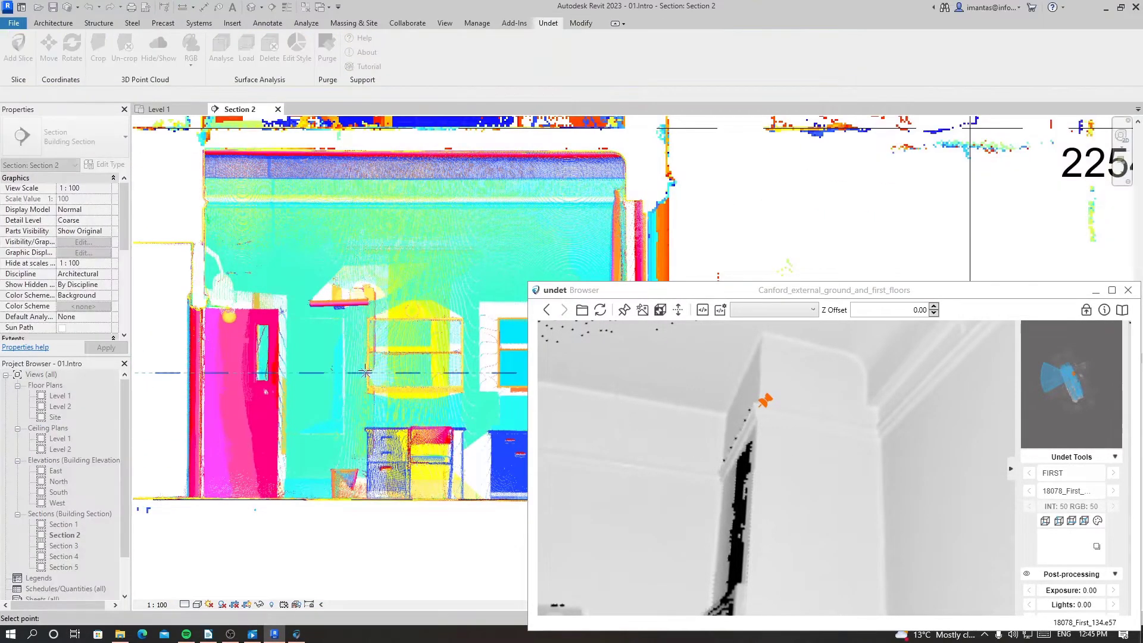
{"action": "left_click", "coordinate": [365, 372]}
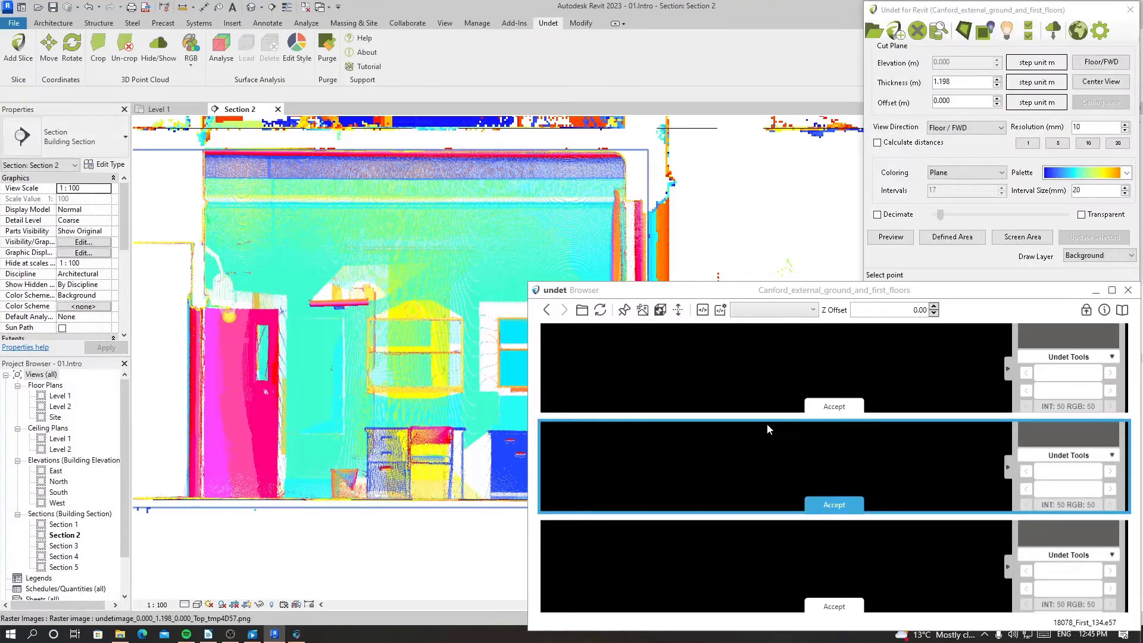
{"action": "left_click", "coordinate": [834, 606]}
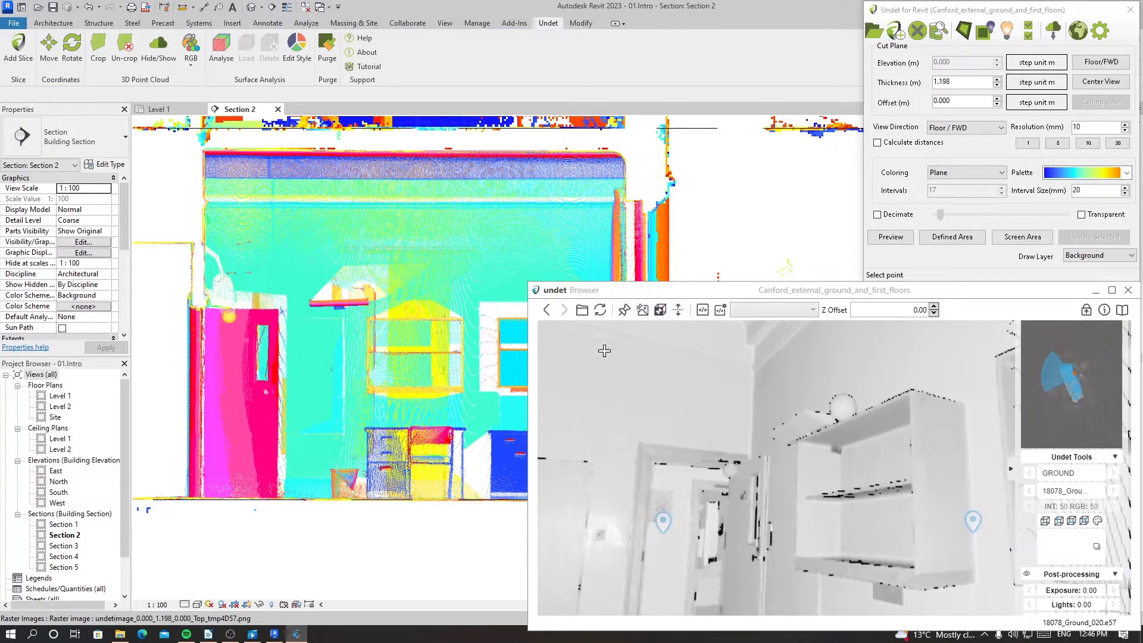
Step: Select the Section 2 slice and regenerate it through a point picked on the wall beside the door in the panoramic view
{"action": "left_click", "coordinate": [345, 382]}
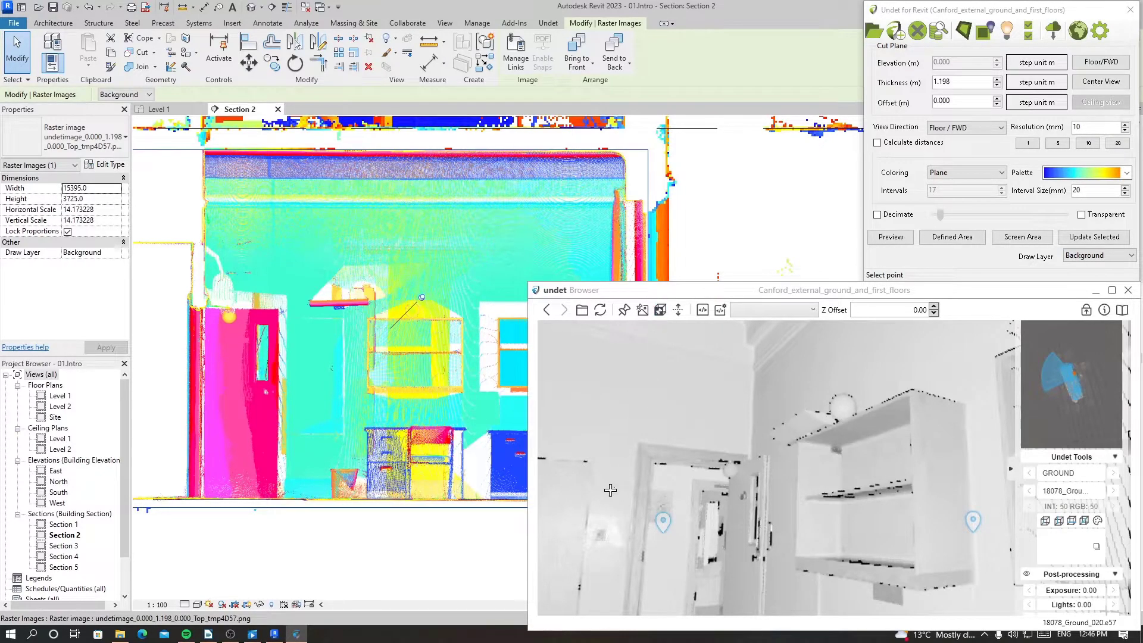
{"action": "left_click", "coordinate": [610, 490]}
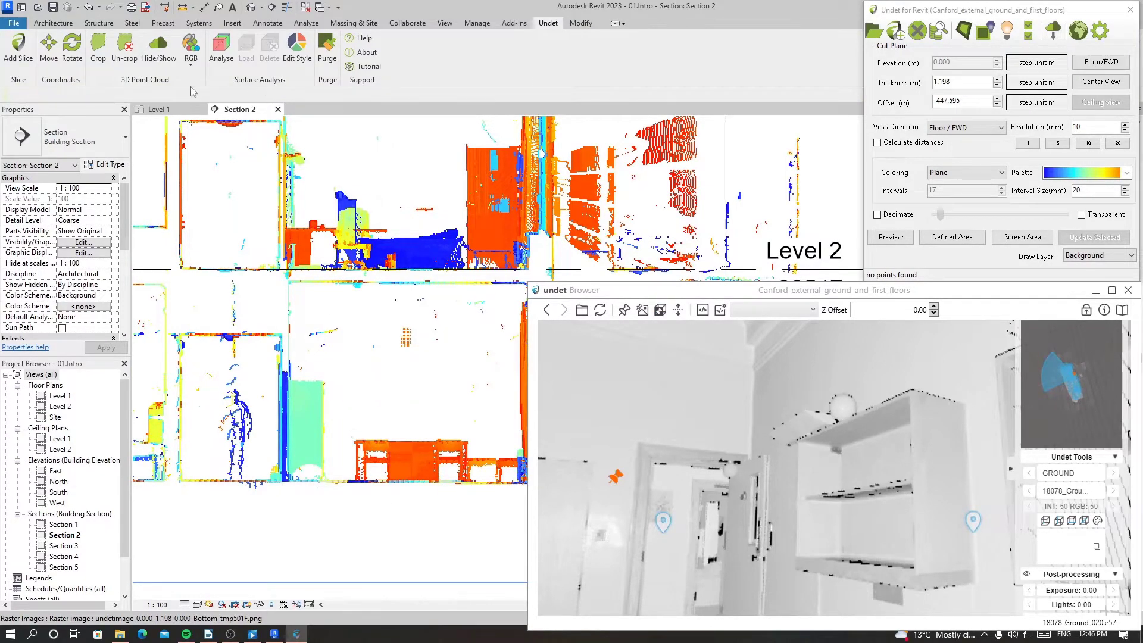
Step: Return to the Level 1 floor plan and review its slices across the whole floor
{"action": "left_click", "coordinate": [158, 109]}
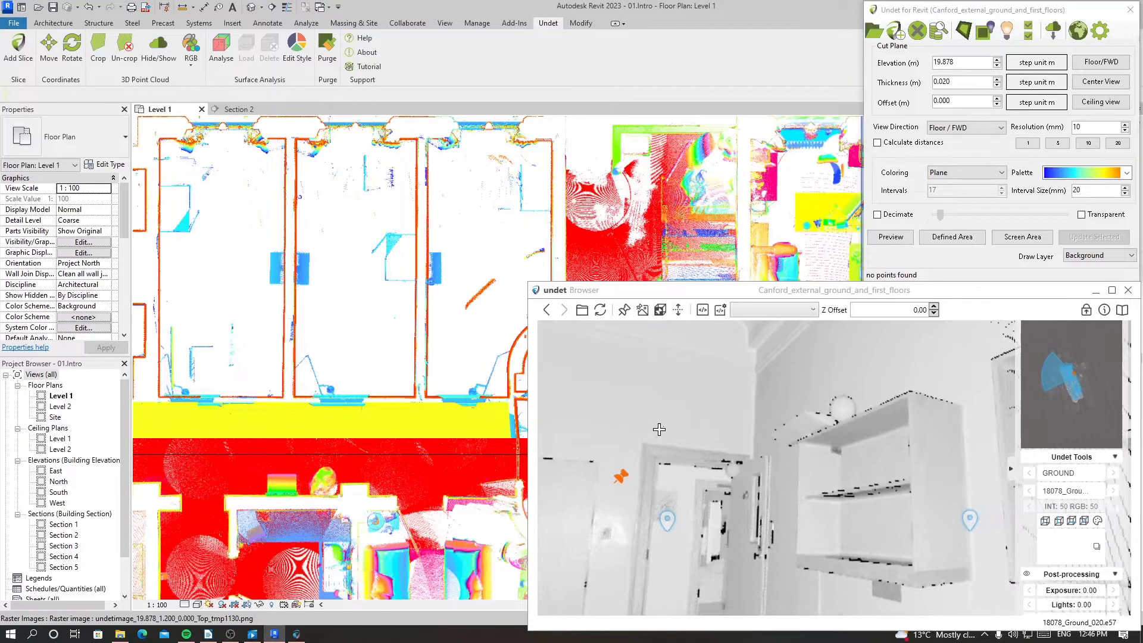
{"action": "scroll", "coordinate": [659, 429], "scroll_direction": "down", "scroll_amount": 3}
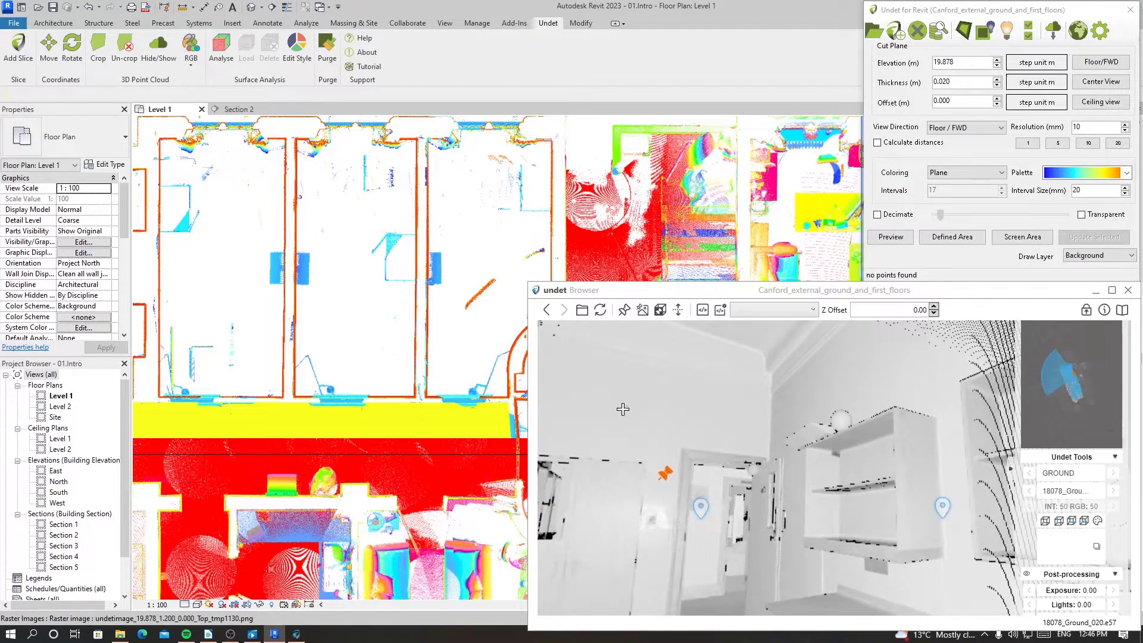
{"action": "scroll", "coordinate": [350, 336], "scroll_direction": "down", "scroll_amount": 2}
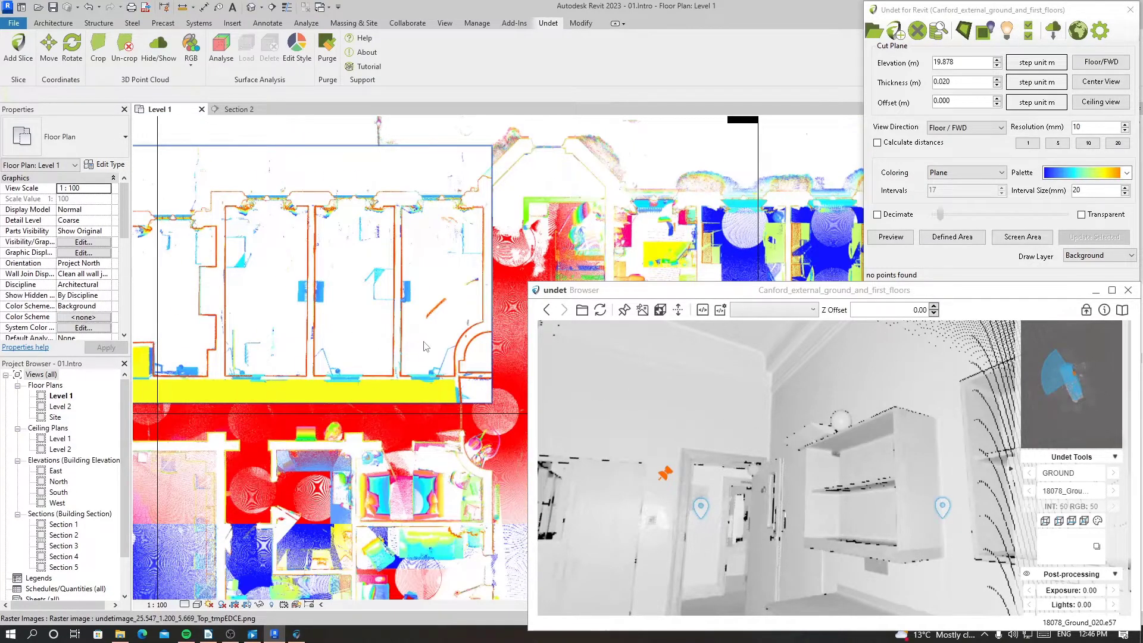
{"action": "scroll", "coordinate": [510, 355], "scroll_direction": "up", "scroll_amount": 2}
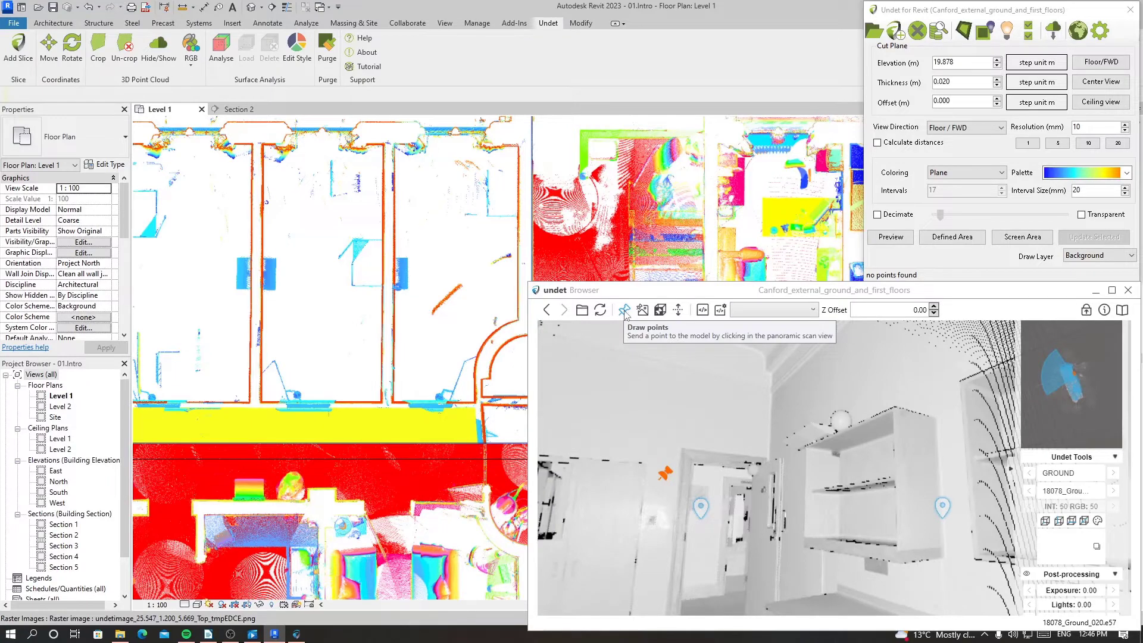
{"action": "scroll", "coordinate": [444, 298], "scroll_direction": "down", "scroll_amount": 3}
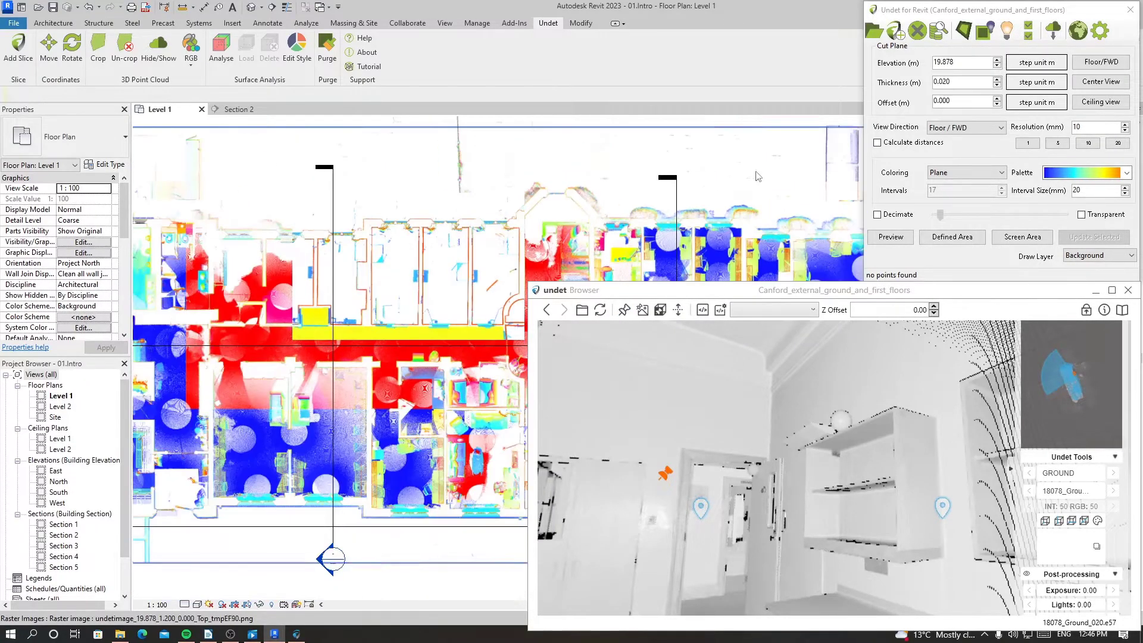
{"action": "left_click", "coordinate": [781, 150]}
{"action": "scroll", "coordinate": [507, 265], "scroll_direction": "down", "scroll_amount": 2}
{"action": "key", "text": "Escape"}
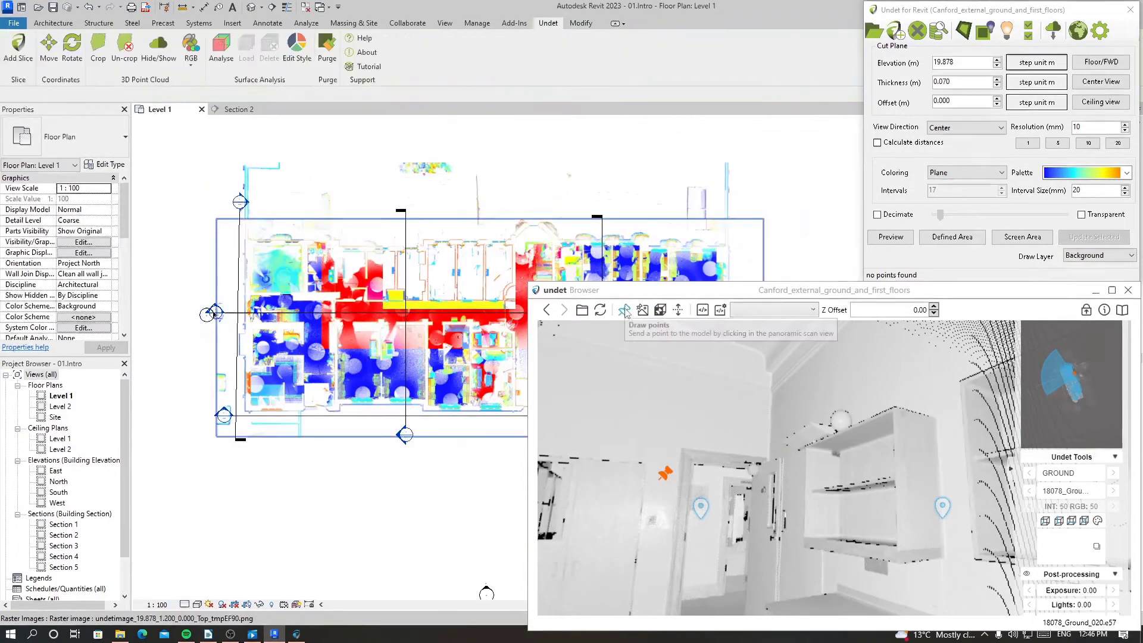
Step: Use Draw points to send a point at the edge of the wall socket below the shelves from the panoramic view to Level 1
{"action": "left_click", "coordinate": [624, 310]}
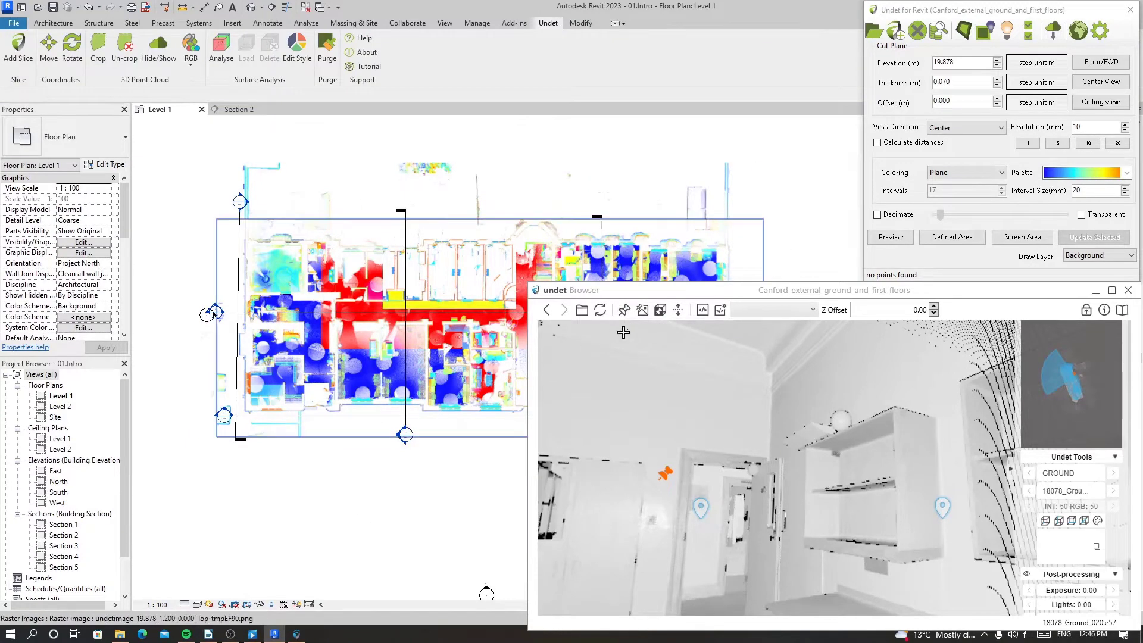
{"action": "left_click_drag", "start_coordinate": [741, 417], "coordinate": [797, 477]}
{"action": "scroll", "coordinate": [796, 477], "scroll_direction": "up", "scroll_amount": 4}
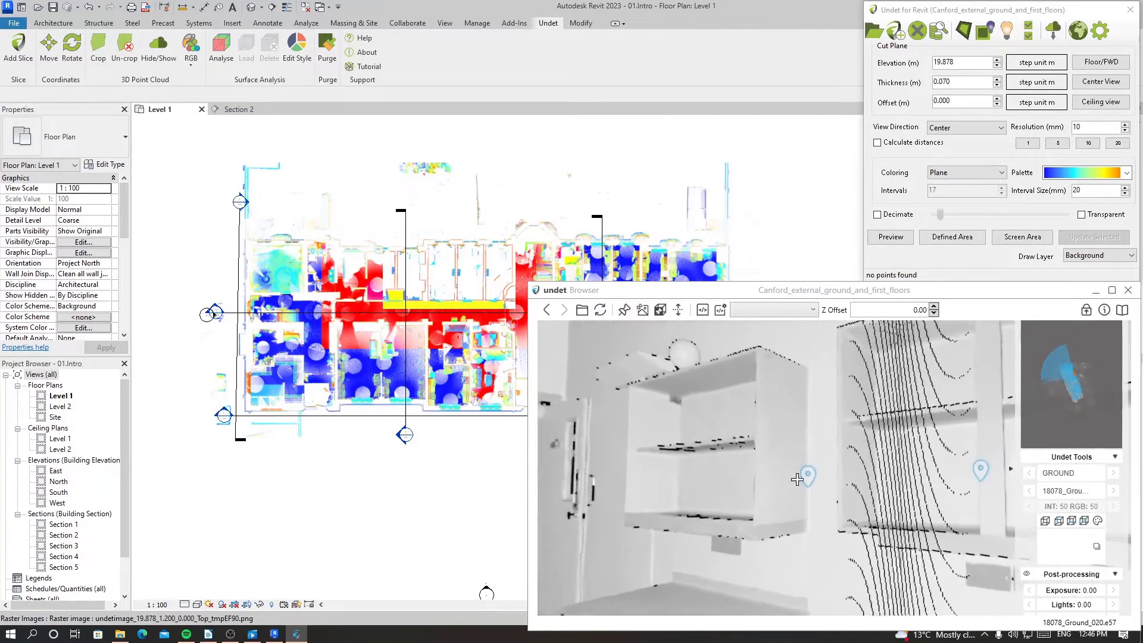
{"action": "left_click_drag", "start_coordinate": [689, 403], "coordinate": [808, 495]}
{"action": "scroll", "coordinate": [811, 494], "scroll_direction": "up", "scroll_amount": 3}
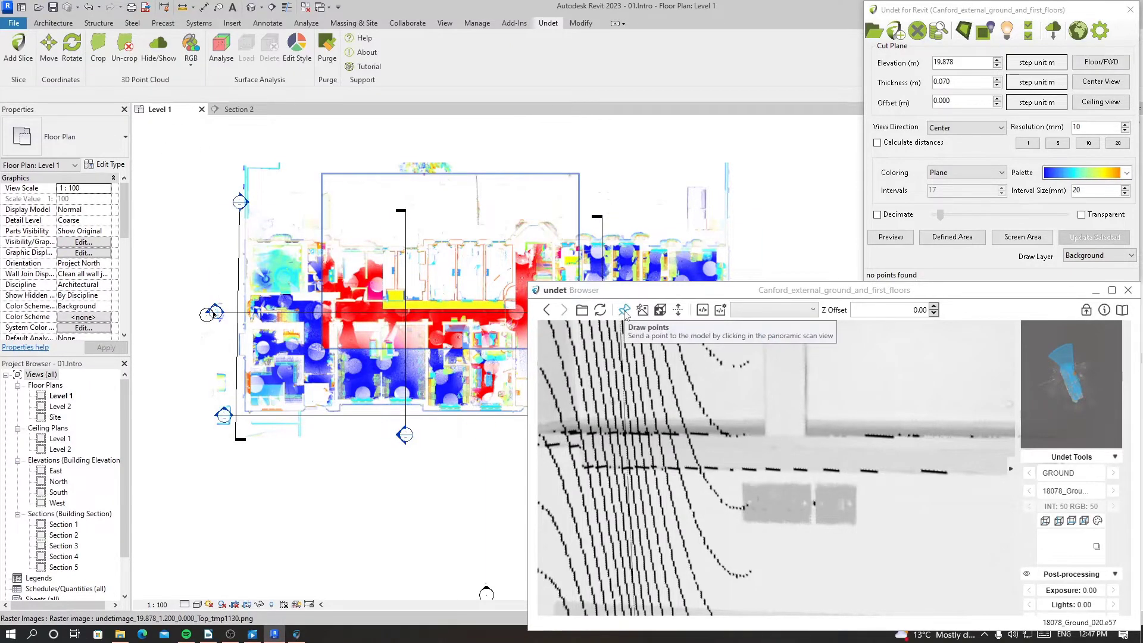
{"action": "left_click", "coordinate": [848, 505]}
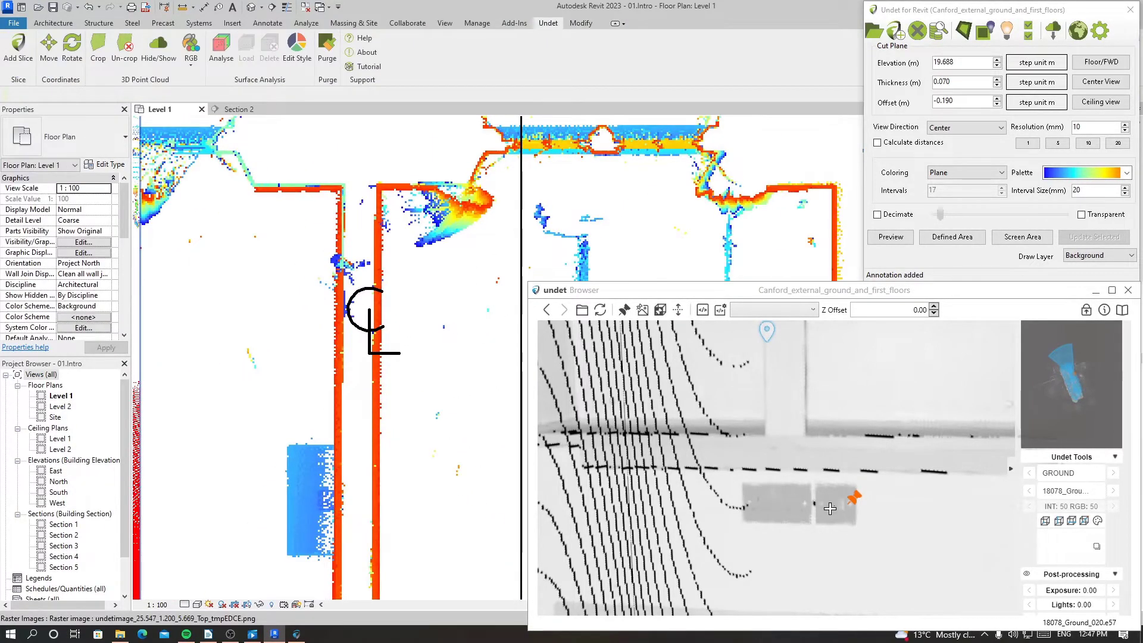
Step: Examine the centreline marker in the wall on the Level 1 plan and look around the room in the panoramic view
{"action": "scroll", "coordinate": [338, 307], "scroll_direction": "down", "scroll_amount": 3}
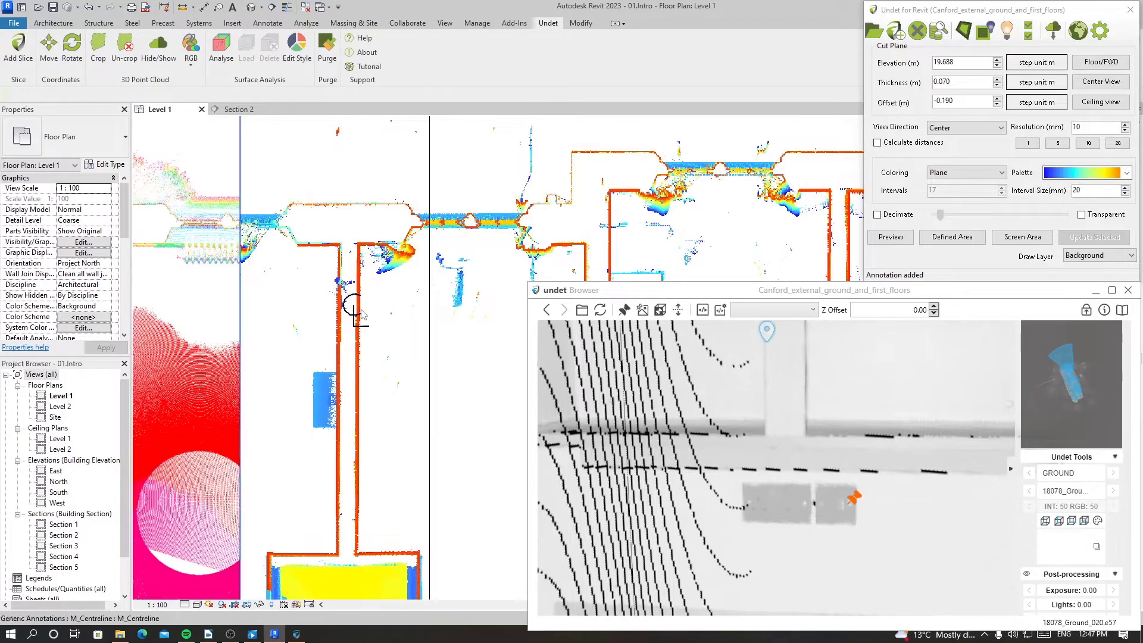
{"action": "scroll", "coordinate": [804, 503], "scroll_direction": "down", "scroll_amount": 3}
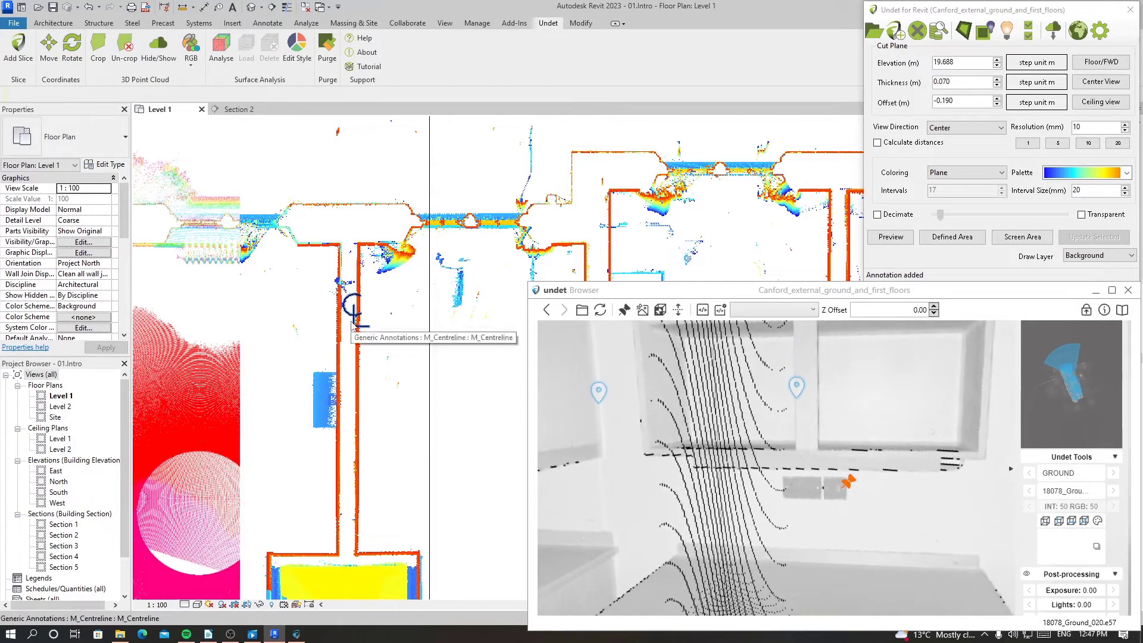
{"action": "scroll", "coordinate": [355, 333], "scroll_direction": "down", "scroll_amount": 5}
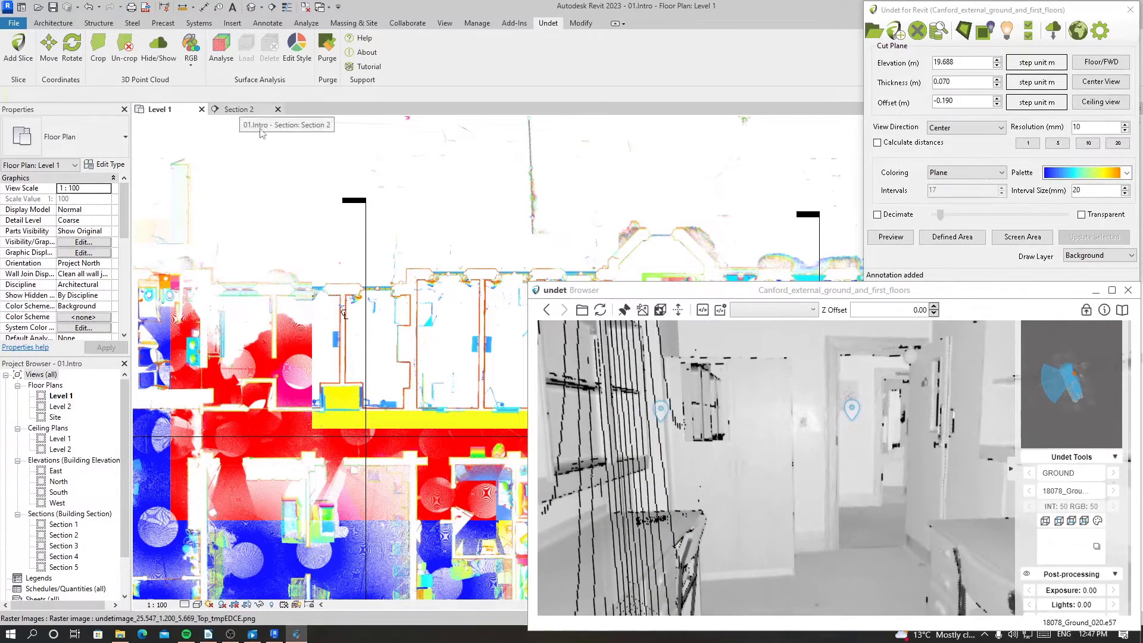
{"action": "scroll", "coordinate": [260, 317], "scroll_direction": "down", "scroll_amount": 2}
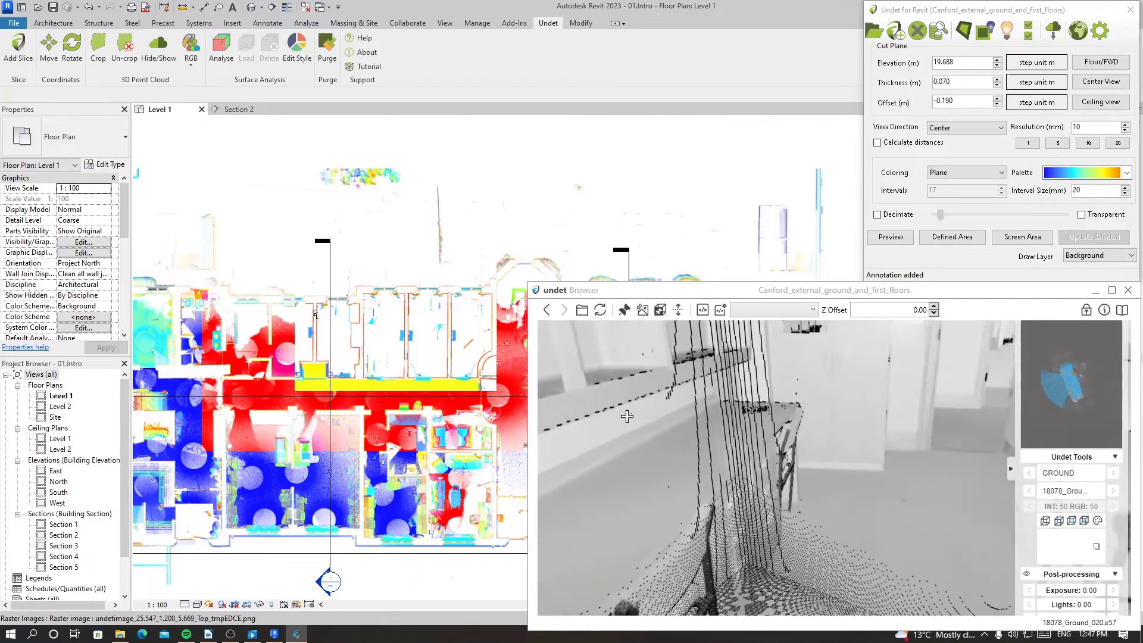
Step: Move to the corridor scan 18078_Ground_018 and send a point at the round ceiling light to the Level 1 plan
{"action": "left_click", "coordinate": [784, 331]}
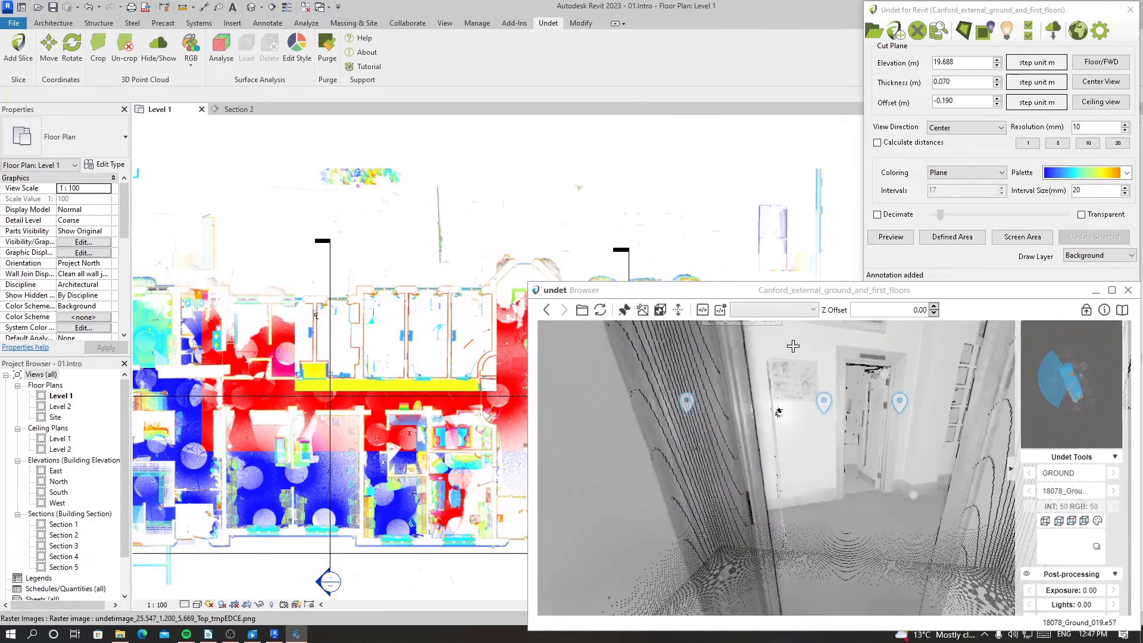
{"action": "left_click", "coordinate": [824, 403]}
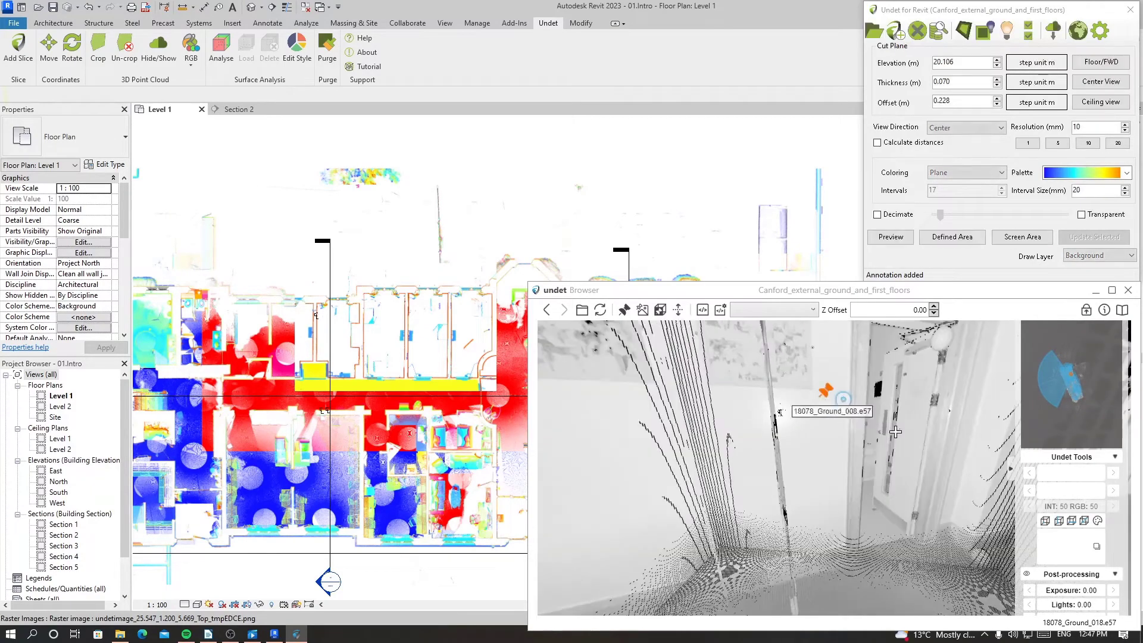
{"action": "left_click_drag", "start_coordinate": [636, 443], "coordinate": [737, 490]}
{"action": "scroll", "coordinate": [738, 490], "scroll_direction": "up", "scroll_amount": 3}
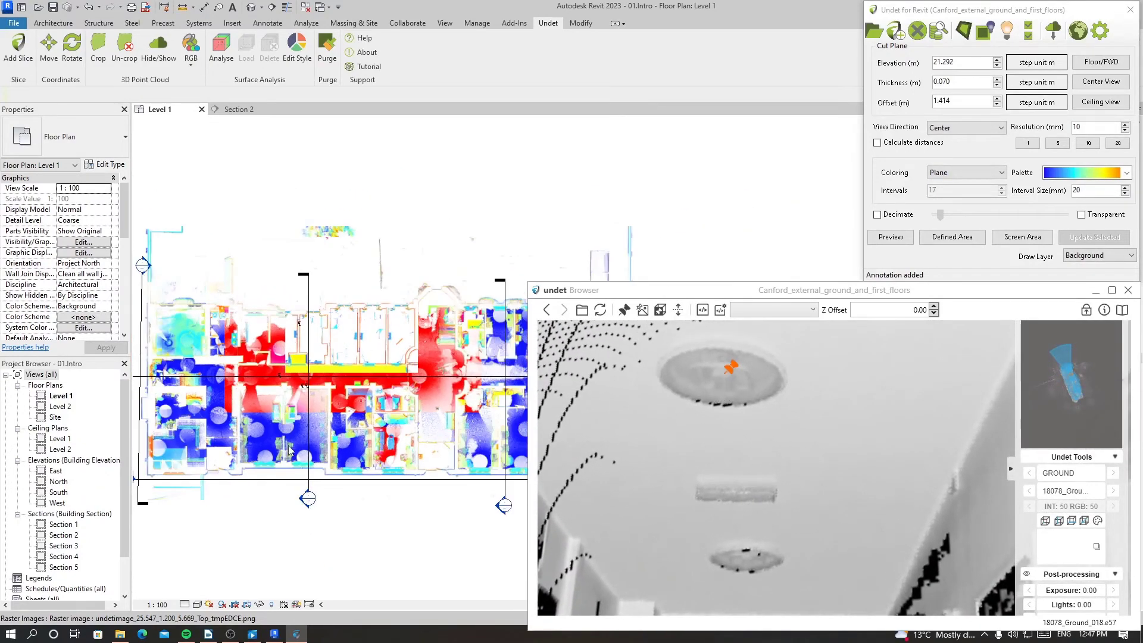
{"action": "scroll", "coordinate": [314, 363], "scroll_direction": "up", "scroll_amount": 5}
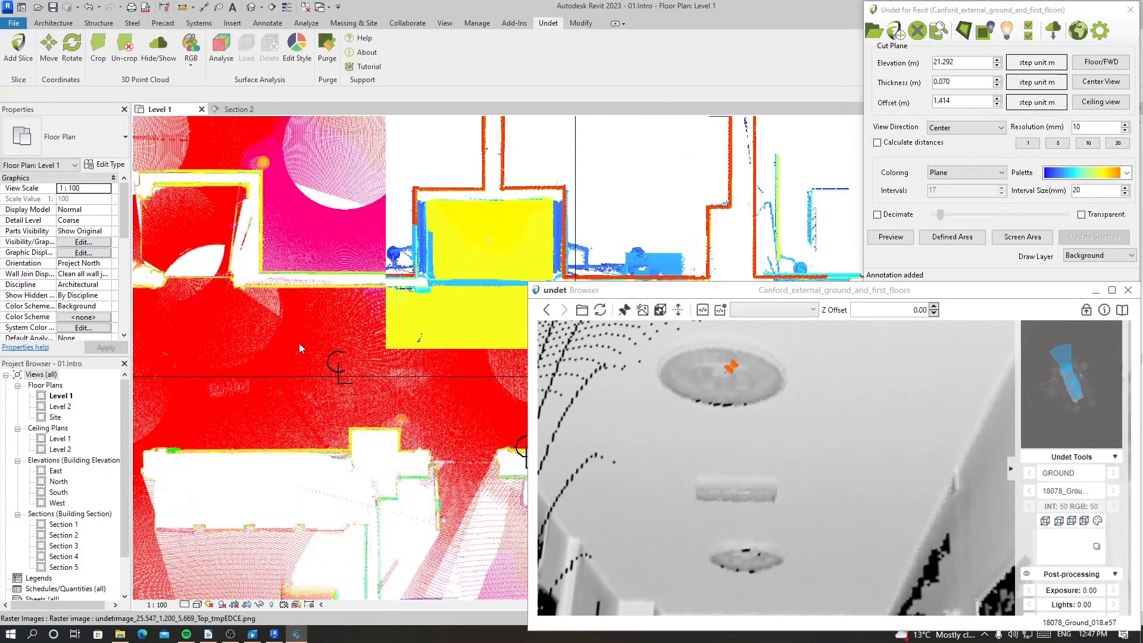